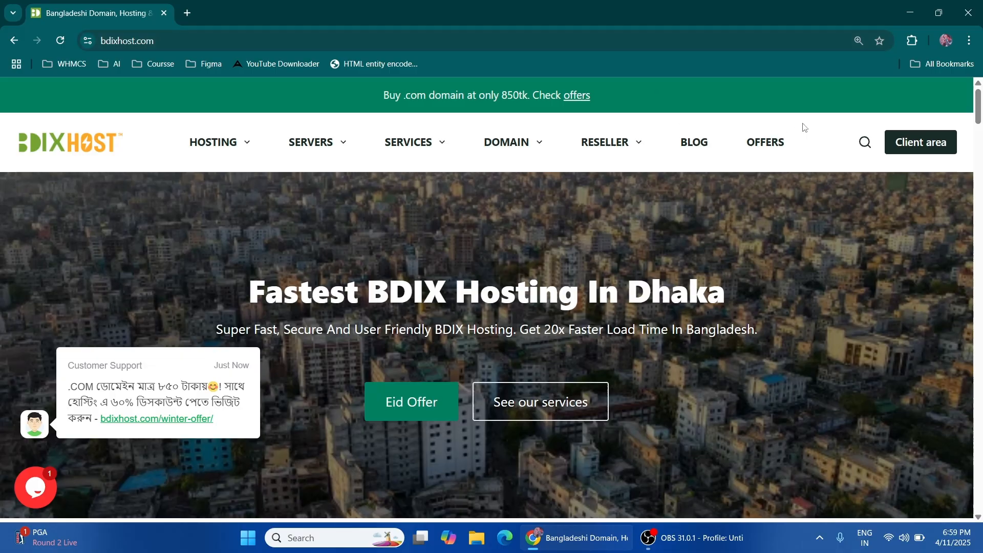
Step: Open the domain list in the BDIX Host client area and copy the link address of bdixhostguide.xyz
{"action": "left_click", "coordinate": [925, 146]}
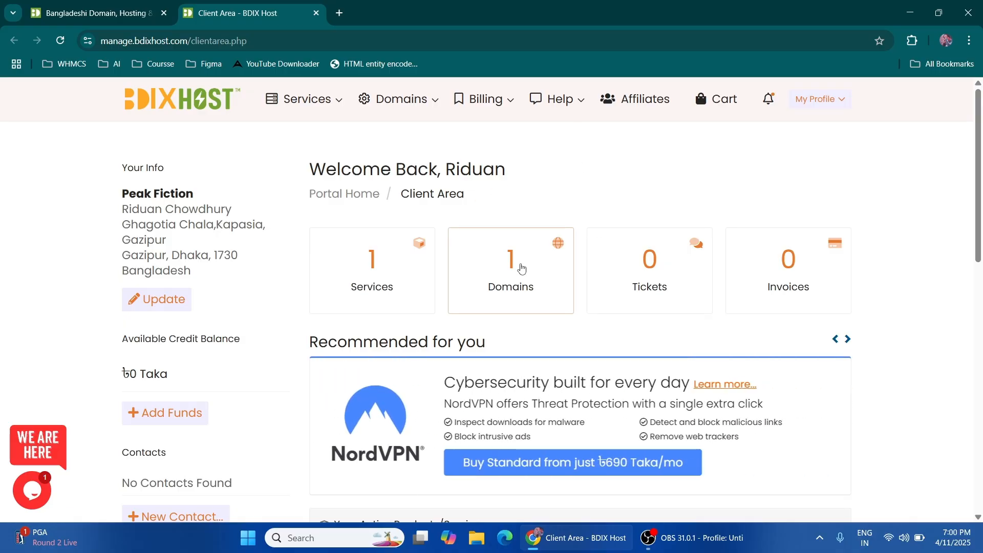
{"action": "left_click", "coordinate": [517, 266]}
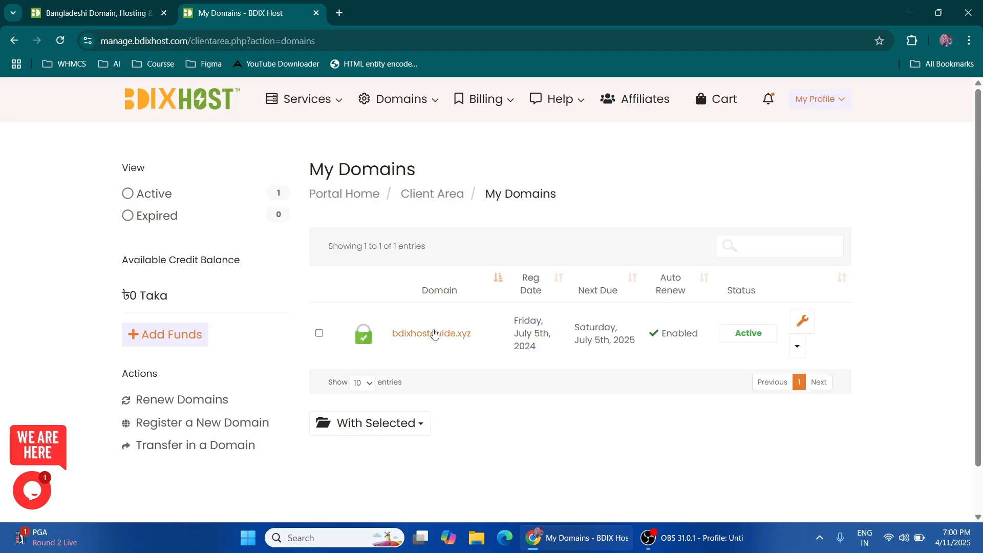
{"action": "right_click", "coordinate": [437, 338]}
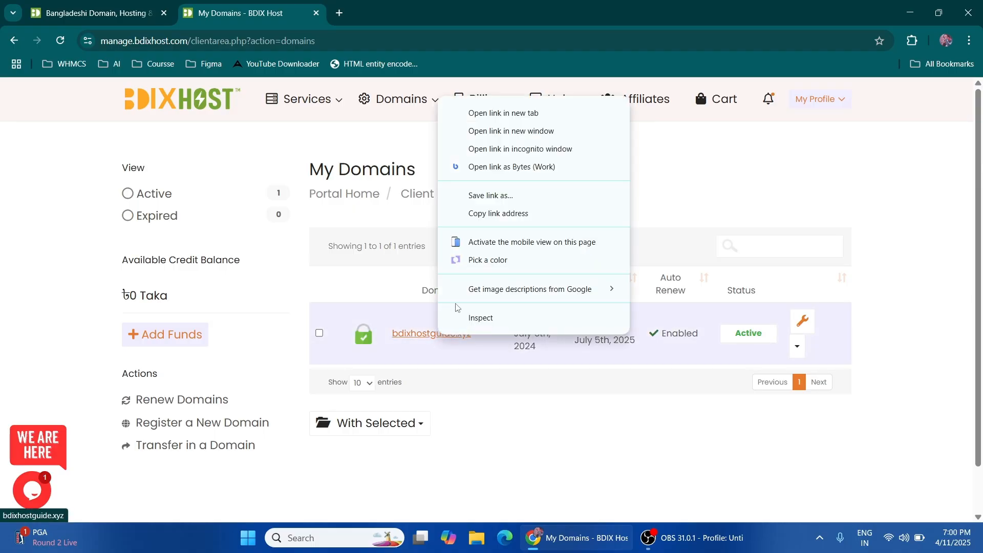
{"action": "left_click", "coordinate": [497, 212]}
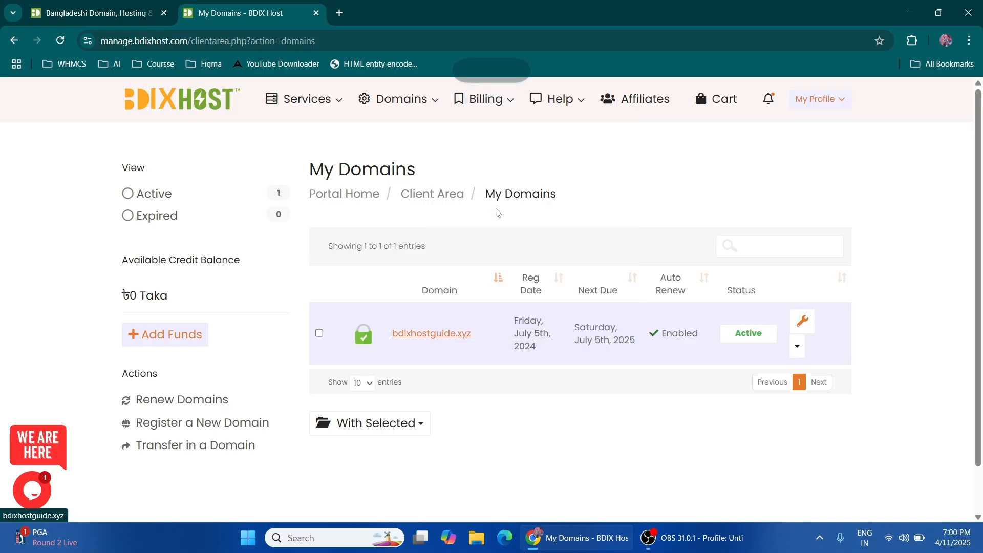
Step: Find the Cloudflare website in a new browser tab and log in to reach the account home page
{"action": "left_click", "coordinate": [339, 13]}
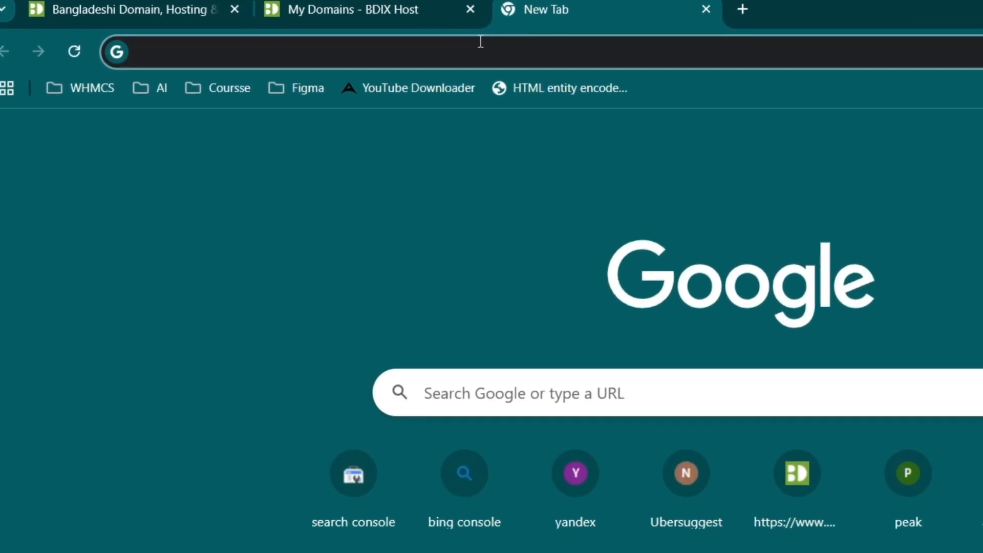
{"action": "type", "text": "cloudflare.com"}
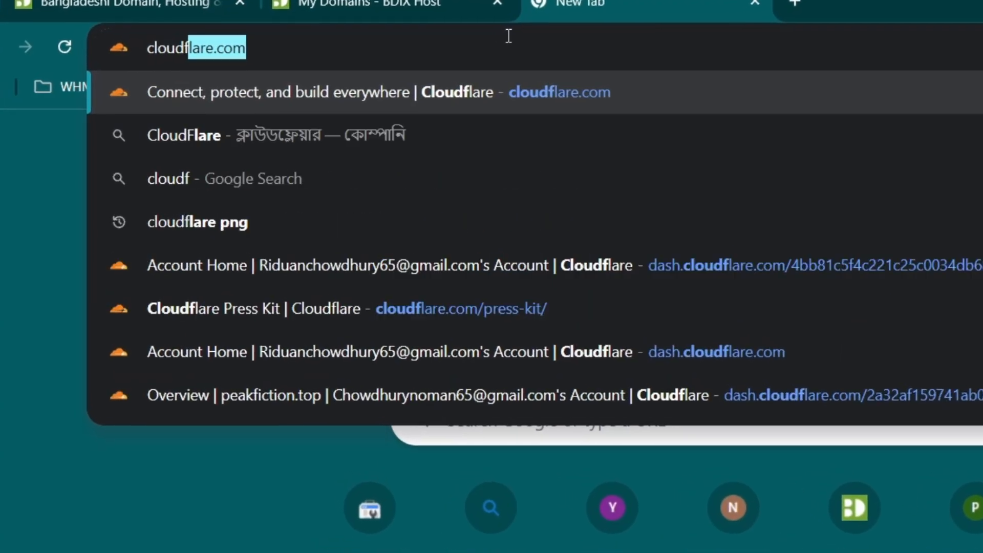
{"action": "left_click", "coordinate": [294, 128]}
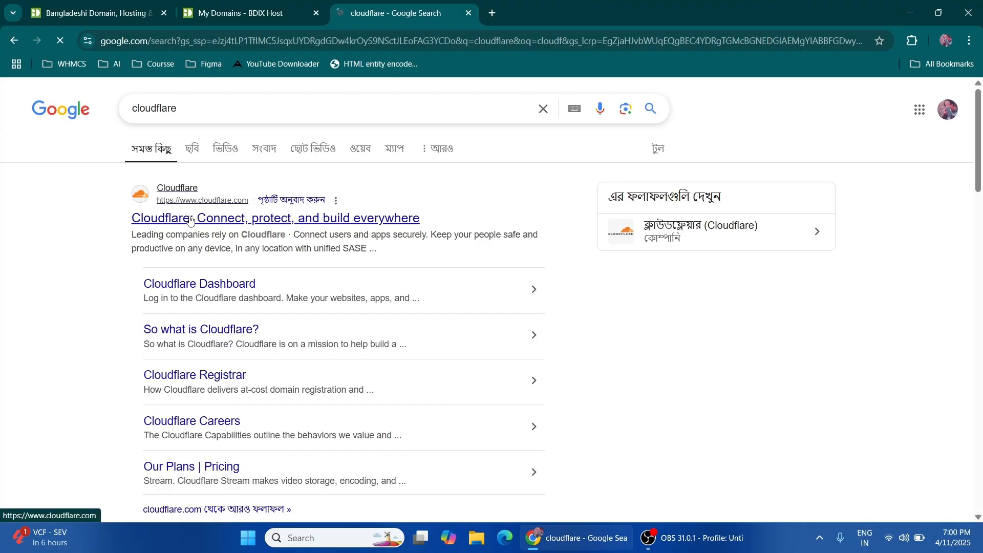
{"action": "left_click", "coordinate": [190, 220]}
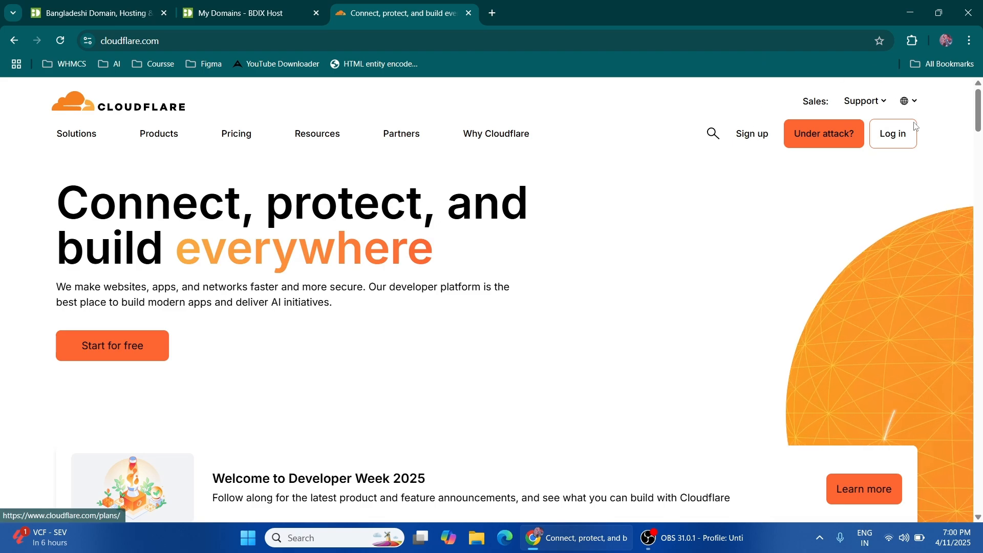
{"action": "left_click", "coordinate": [899, 132]}
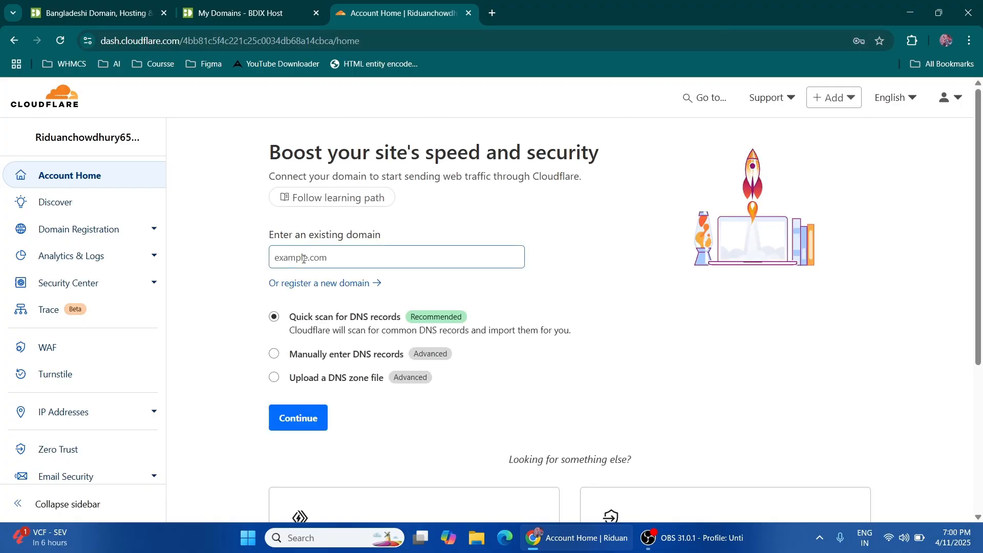
{"action": "left_click", "coordinate": [351, 256]}
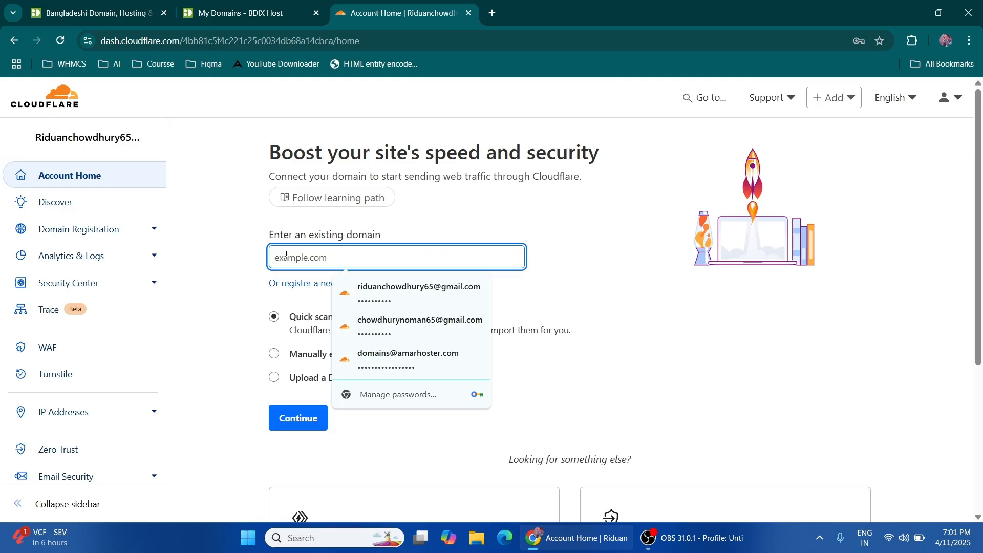
{"action": "left_click", "coordinate": [248, 15]}
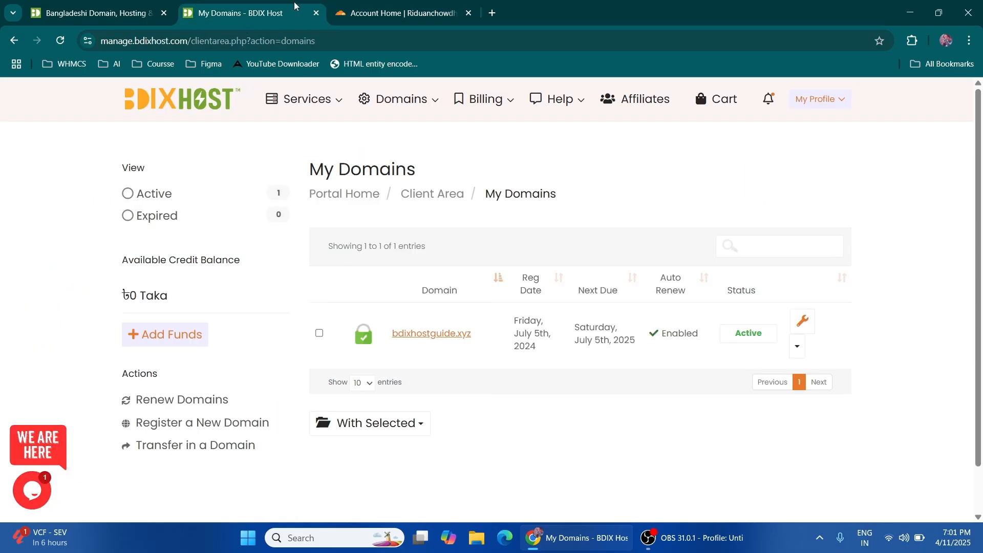
{"action": "left_click", "coordinate": [376, 4]}
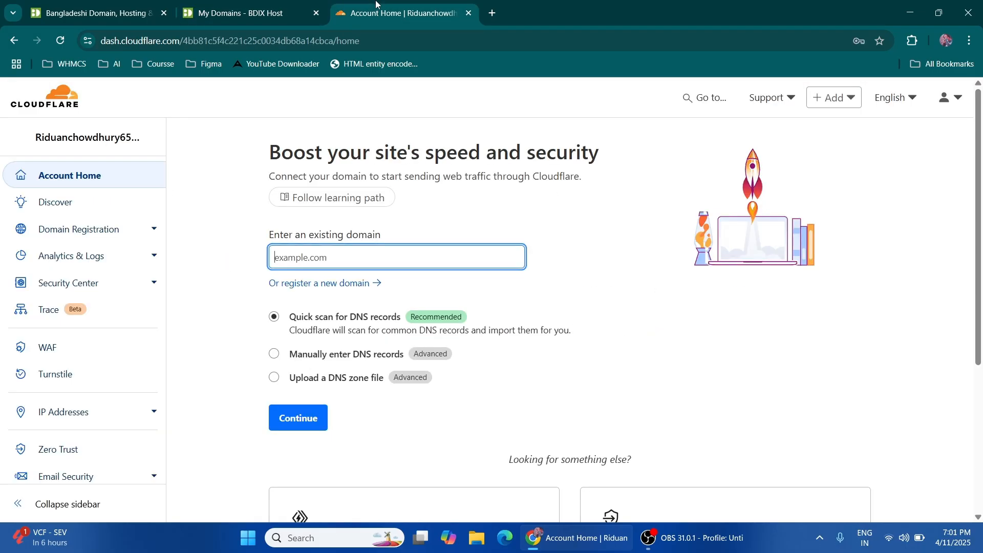
{"action": "left_click", "coordinate": [317, 250]}
{"action": "key", "text": "ctrl+v"}
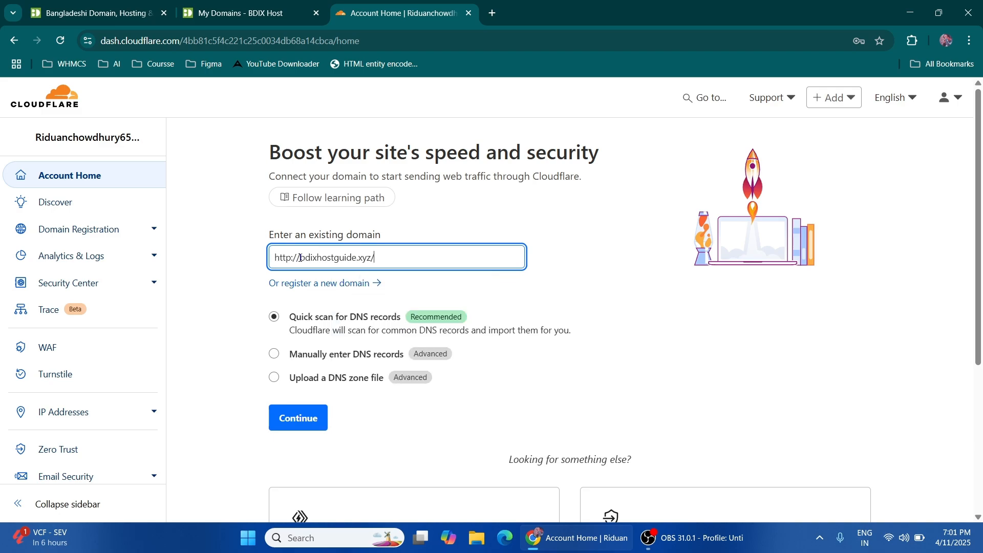
{"action": "double_click", "coordinate": [328, 257]}
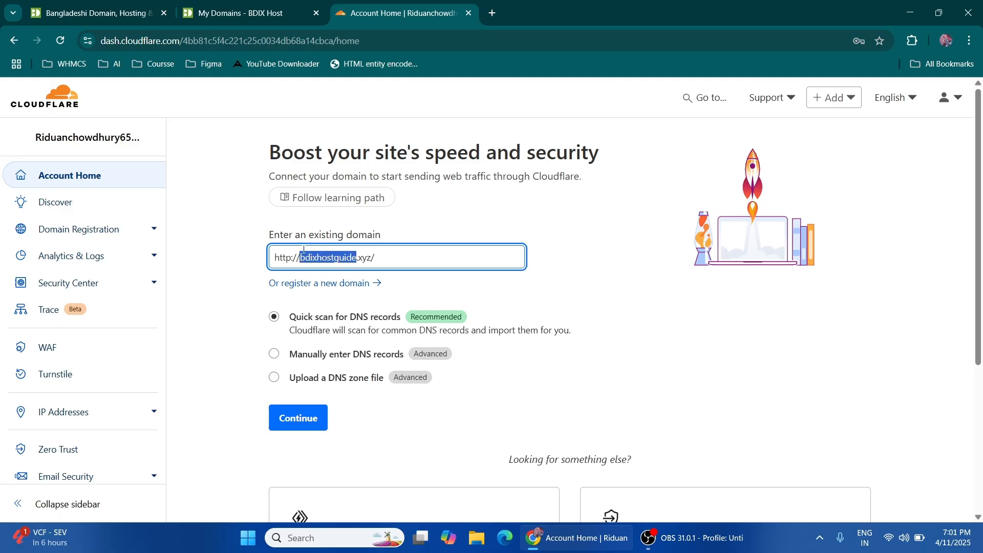
{"action": "left_click", "coordinate": [275, 258]}
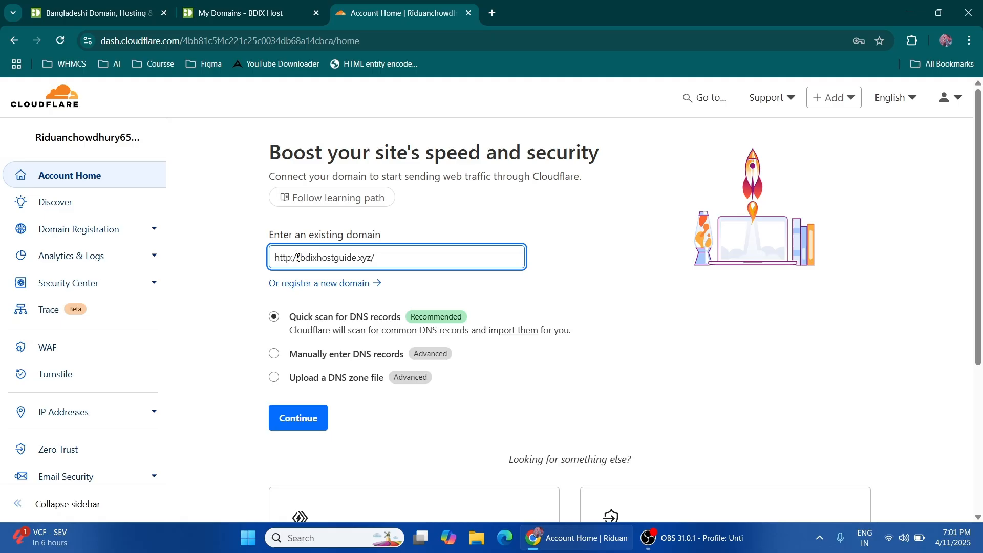
{"action": "key", "text": "BackSpace"}
{"action": "key", "text": "shift+Home"}
{"action": "key", "text": "BackSpace"}
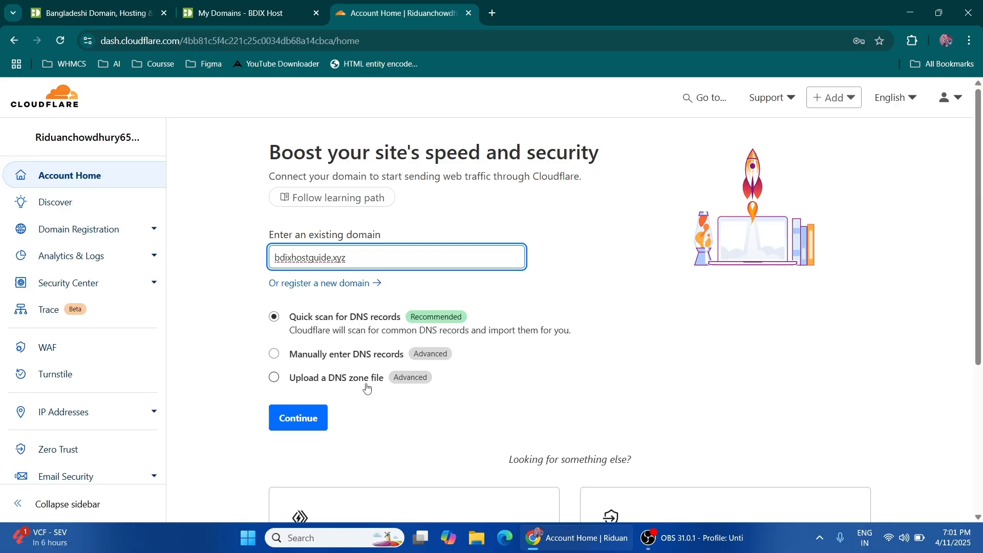
{"action": "left_click_drag", "start_coordinate": [296, 316], "coordinate": [381, 319]}
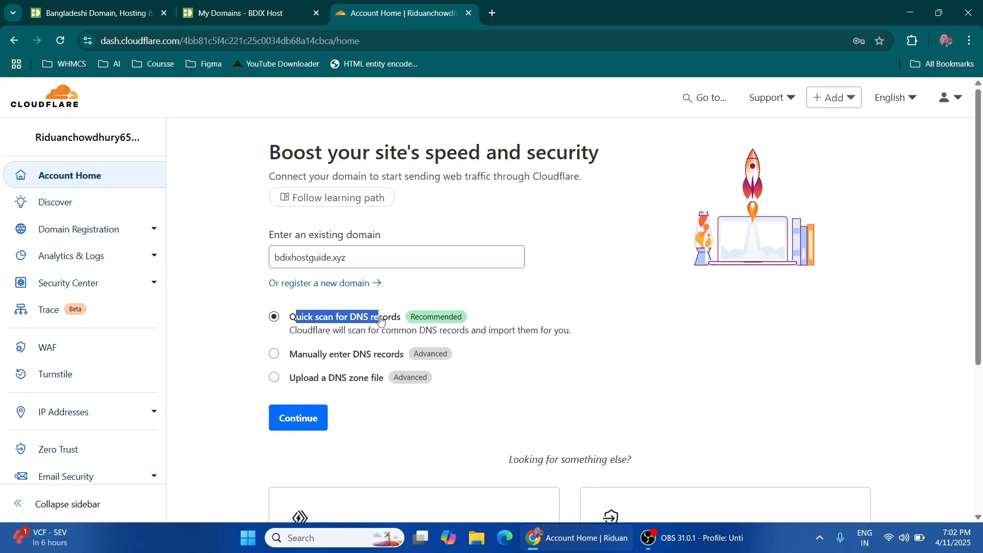
{"action": "left_click", "coordinate": [324, 418]}
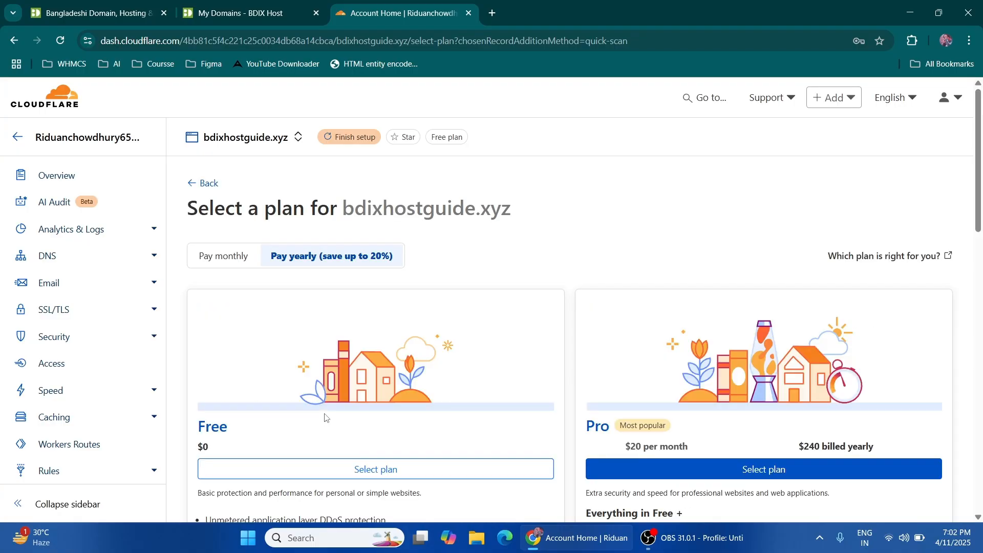
Step: Review the plan features and select the Free plan for bdixhostguide.xyz
{"action": "scroll", "coordinate": [324, 417], "scroll_direction": "down", "scroll_amount": 1}
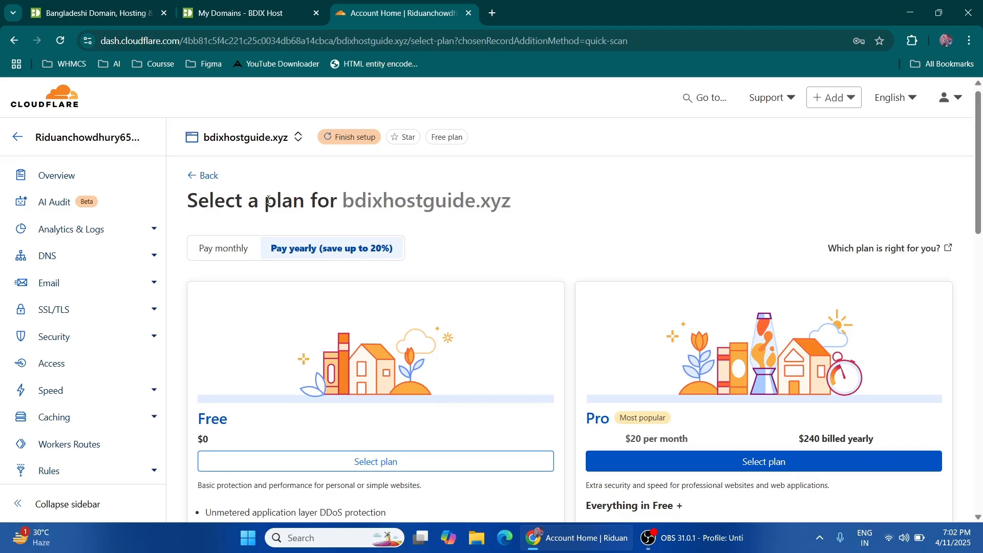
{"action": "left_click_drag", "start_coordinate": [280, 200], "coordinate": [337, 200]}
{"action": "scroll", "coordinate": [360, 340], "scroll_direction": "down", "scroll_amount": 3}
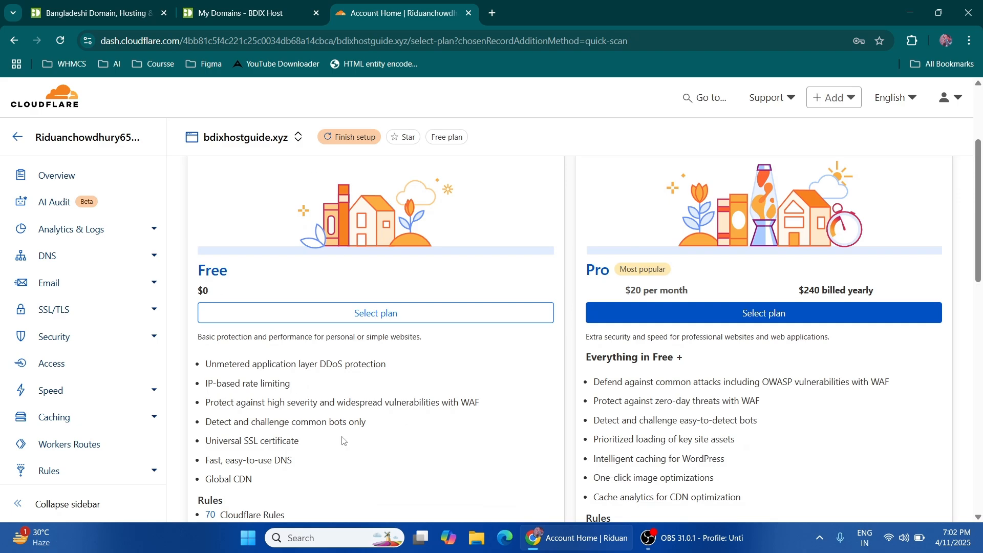
{"action": "scroll", "coordinate": [343, 441], "scroll_direction": "down", "scroll_amount": 4}
{"action": "scroll", "coordinate": [342, 440], "scroll_direction": "up", "scroll_amount": 4}
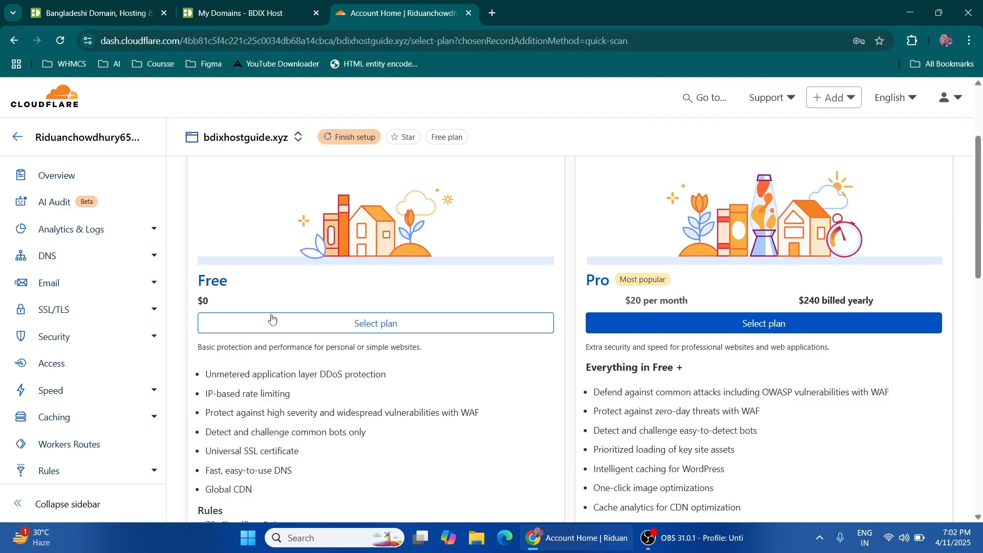
{"action": "left_click", "coordinate": [291, 327]}
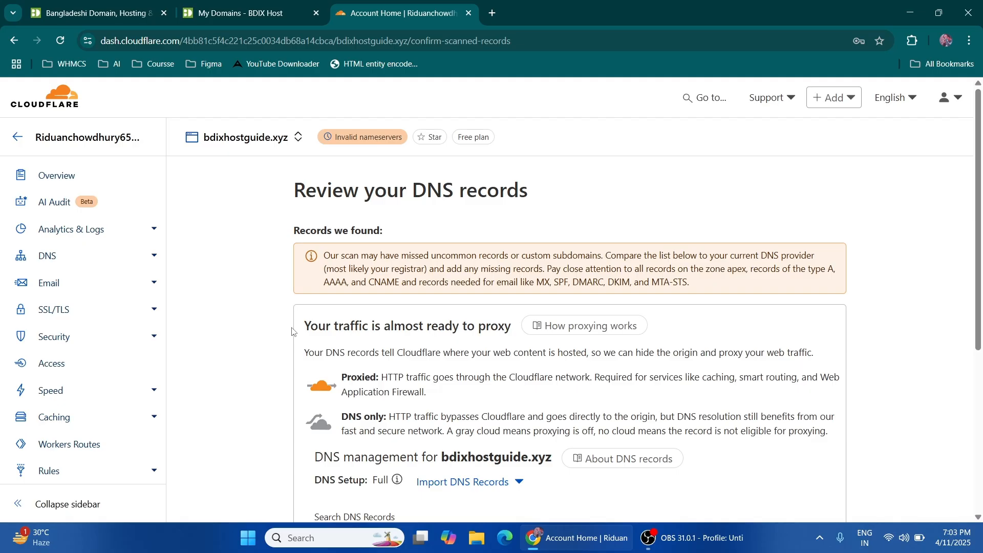
Step: Review the scanned DNS records of bdixhostguide.xyz from start to end and continue to activation
{"action": "scroll", "coordinate": [292, 331], "scroll_direction": "down", "scroll_amount": 5}
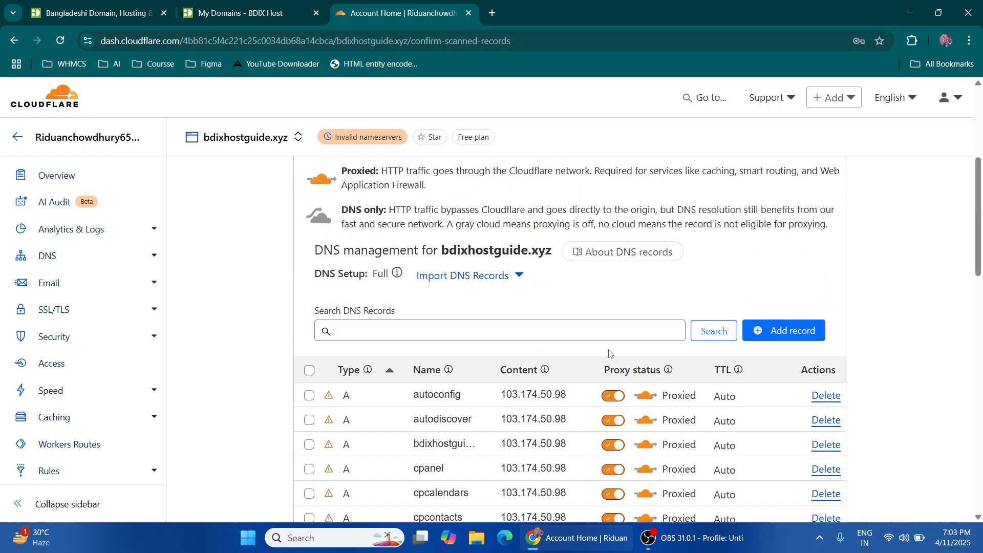
{"action": "scroll", "coordinate": [456, 396], "scroll_direction": "down", "scroll_amount": 2}
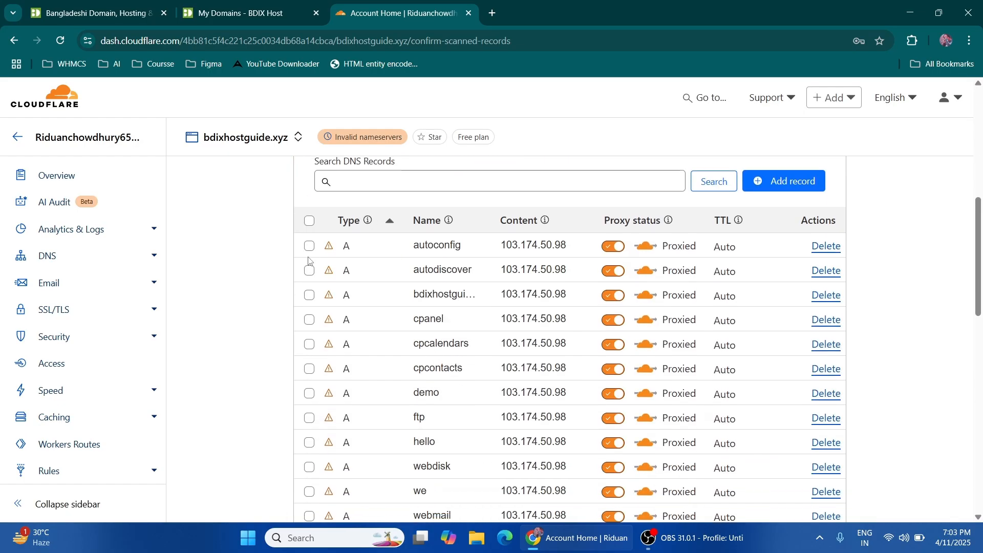
{"action": "scroll", "coordinate": [409, 514], "scroll_direction": "down", "scroll_amount": 3}
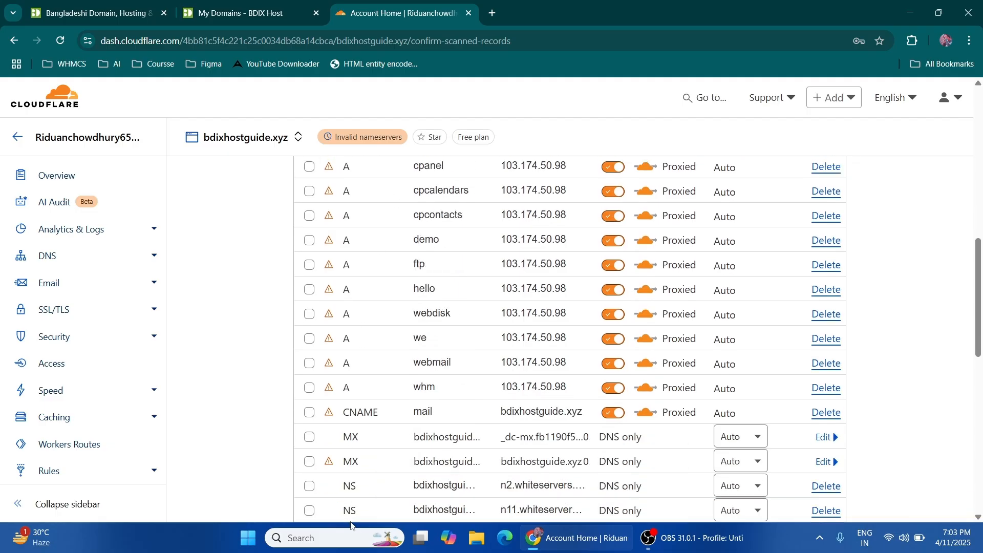
{"action": "scroll", "coordinate": [487, 512], "scroll_direction": "down", "scroll_amount": 5}
{"action": "scroll", "coordinate": [437, 437], "scroll_direction": "down", "scroll_amount": 5}
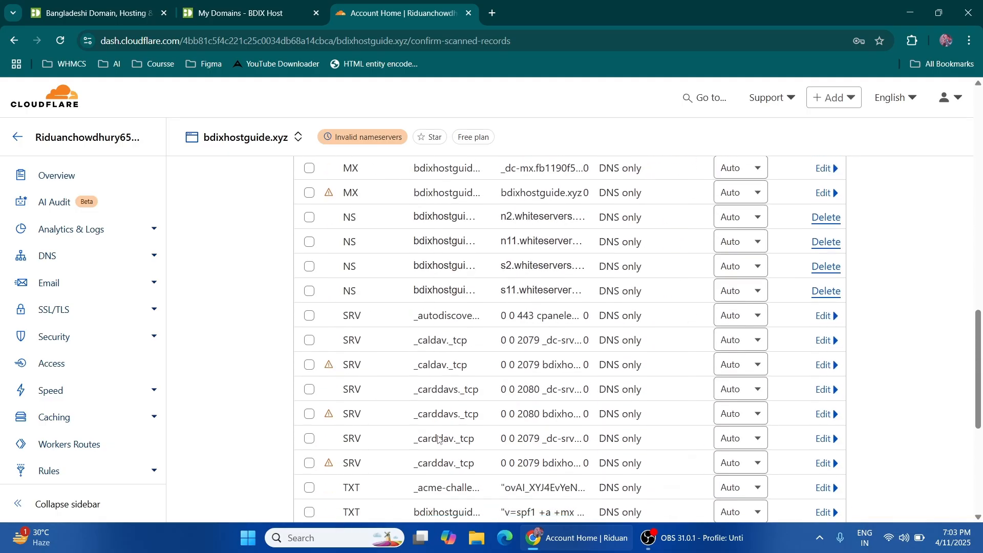
{"action": "scroll", "coordinate": [457, 237], "scroll_direction": "up", "scroll_amount": 1}
{"action": "scroll", "coordinate": [457, 237], "scroll_direction": "up", "scroll_amount": 5}
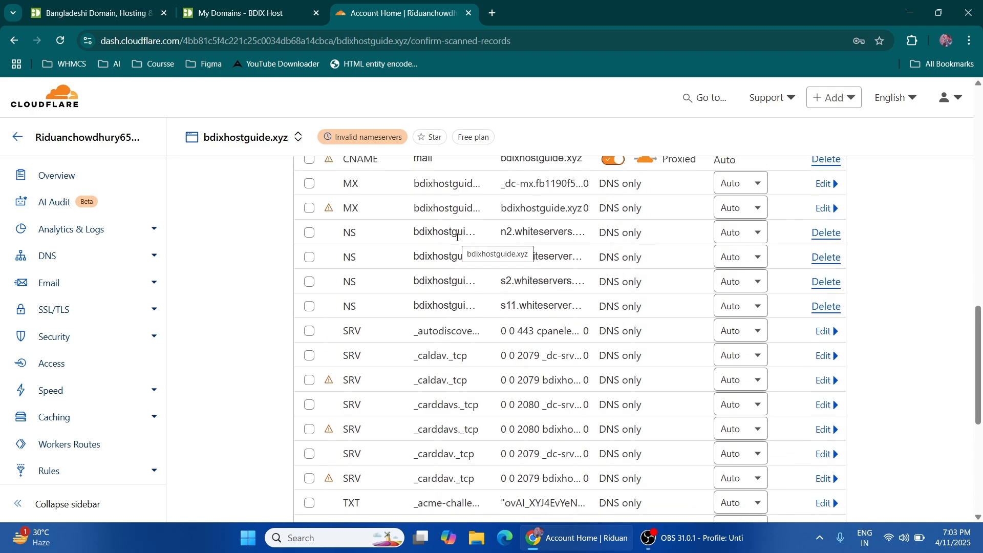
{"action": "scroll", "coordinate": [457, 237], "scroll_direction": "up", "scroll_amount": 15}
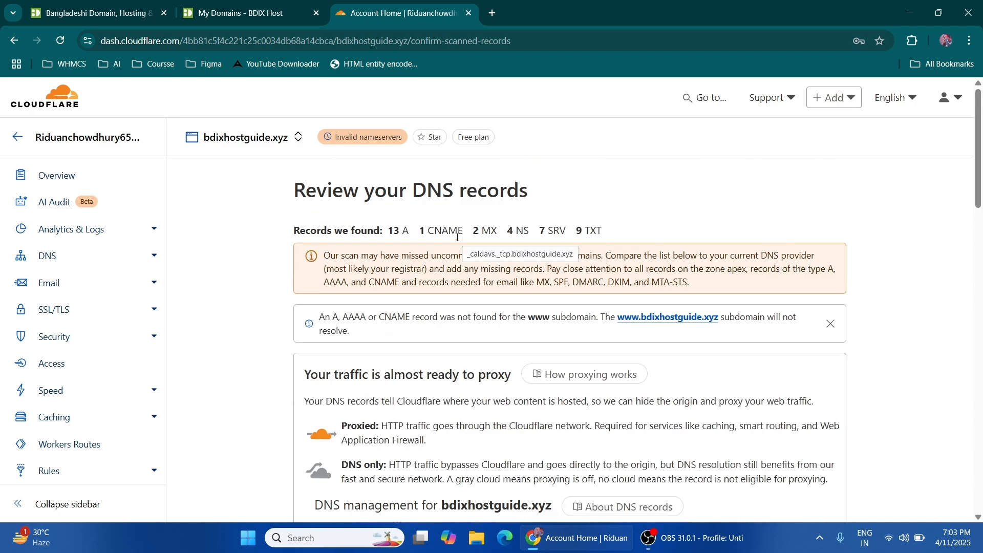
{"action": "scroll", "coordinate": [457, 237], "scroll_direction": "down", "scroll_amount": 15}
{"action": "scroll", "coordinate": [457, 237], "scroll_direction": "down", "scroll_amount": 6}
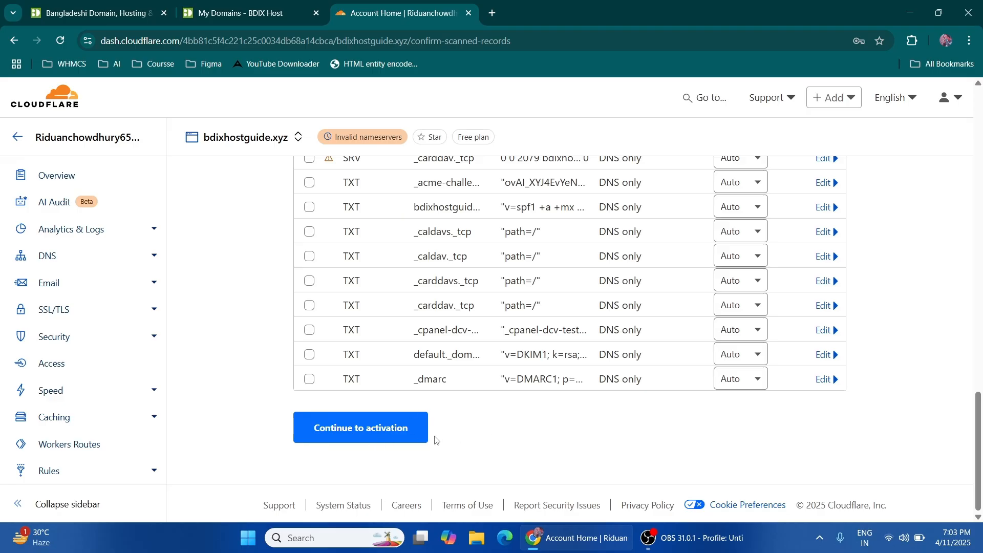
{"action": "left_click", "coordinate": [387, 439]}
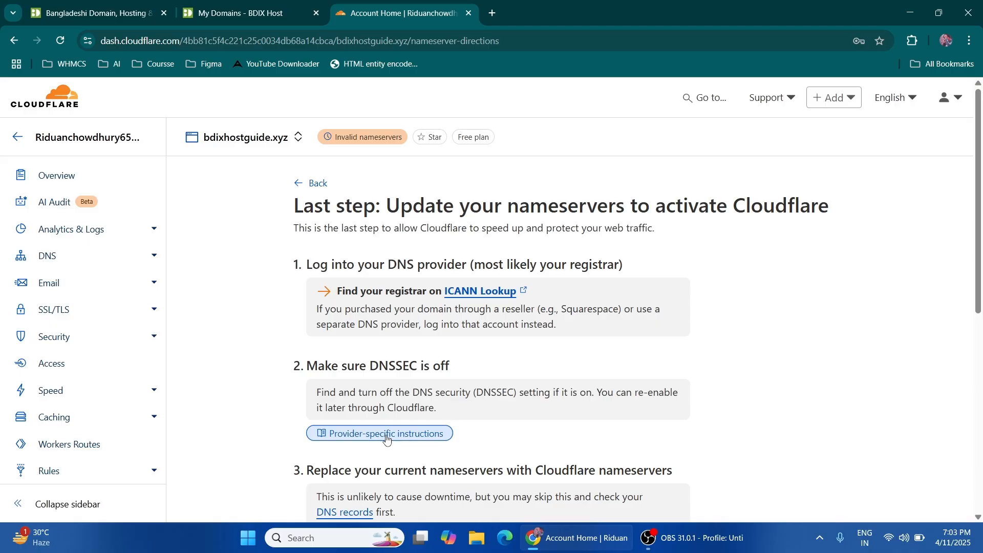
Step: Check the assigned Cloudflare nameservers in the activation instructions and open the management page of bdixhostguide.xyz in the BDIX Host client area
{"action": "scroll", "coordinate": [363, 185], "scroll_direction": "down", "scroll_amount": 5}
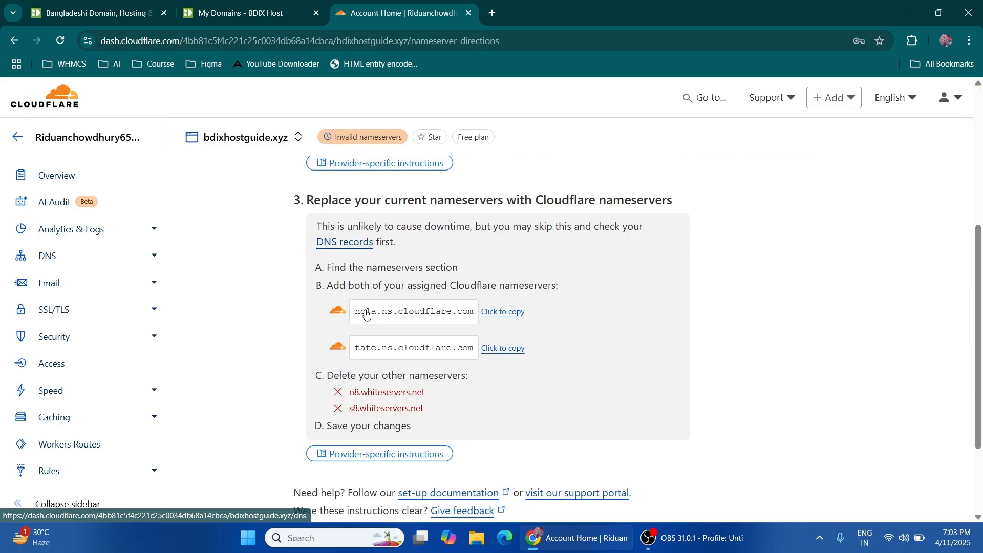
{"action": "left_click_drag", "start_coordinate": [288, 203], "coordinate": [686, 207]}
{"action": "left_click_drag", "start_coordinate": [362, 311], "coordinate": [470, 310]}
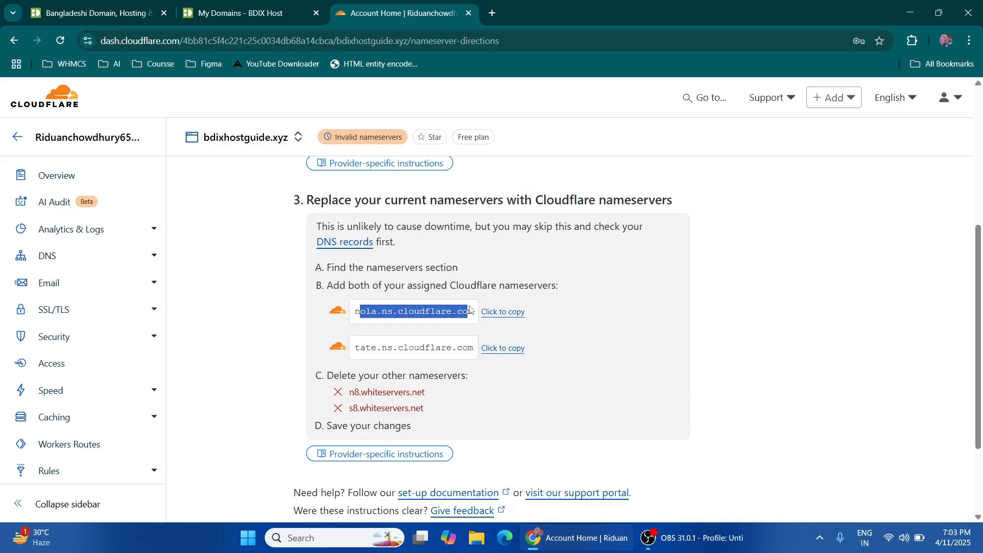
{"action": "left_click", "coordinate": [211, 291]}
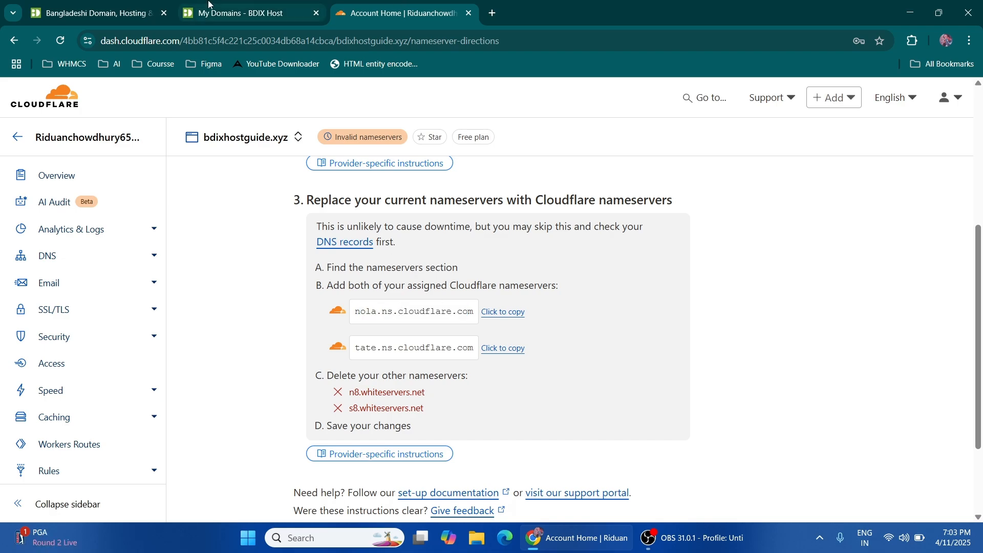
{"action": "left_click", "coordinate": [241, 13]}
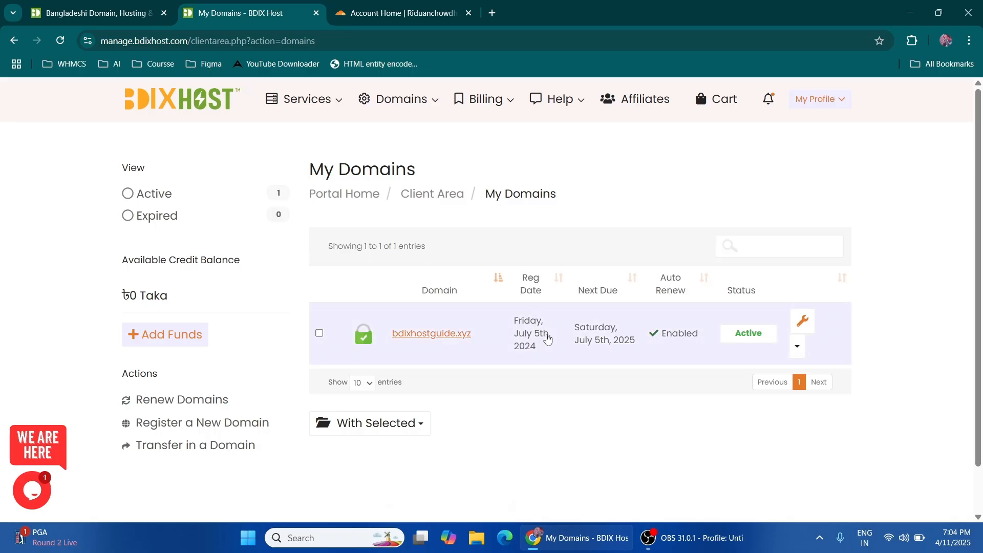
{"action": "left_click", "coordinate": [537, 349]}
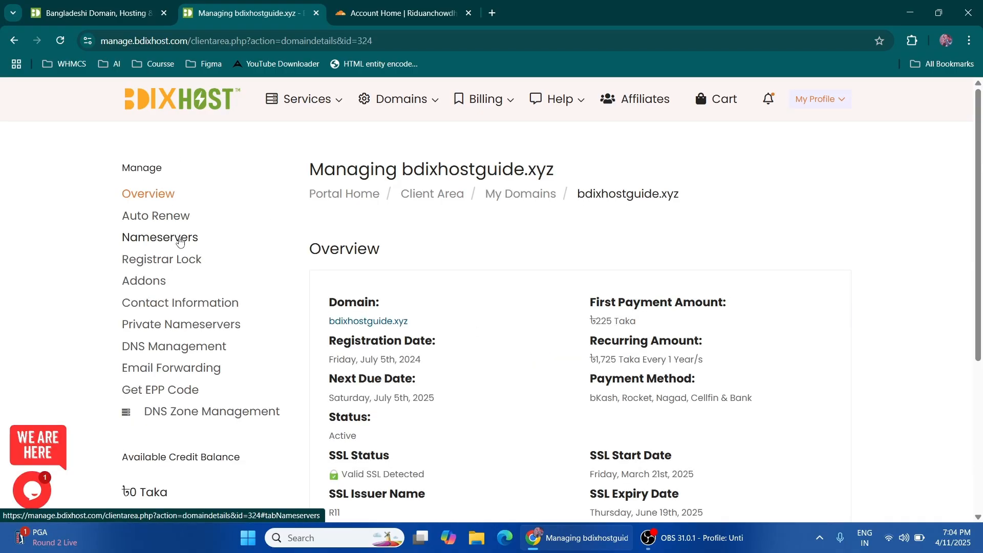
Step: Open the nameserver settings of bdixhostguide.xyz and replace Nameserver 1 with nola.ns.cloudflare.com, copied from the Cloudflare instructions
{"action": "left_click", "coordinate": [180, 243]}
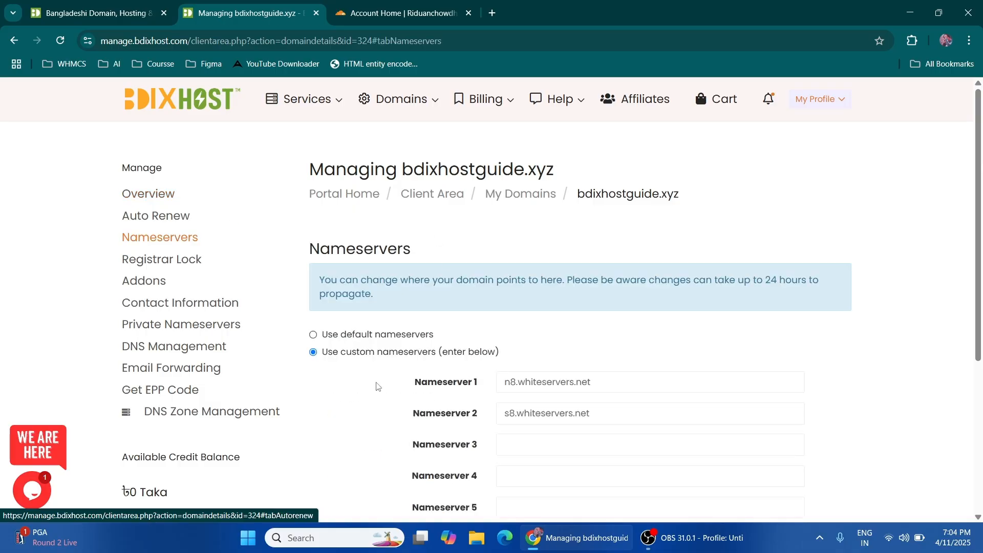
{"action": "left_click_drag", "start_coordinate": [321, 354], "coordinate": [467, 353]}
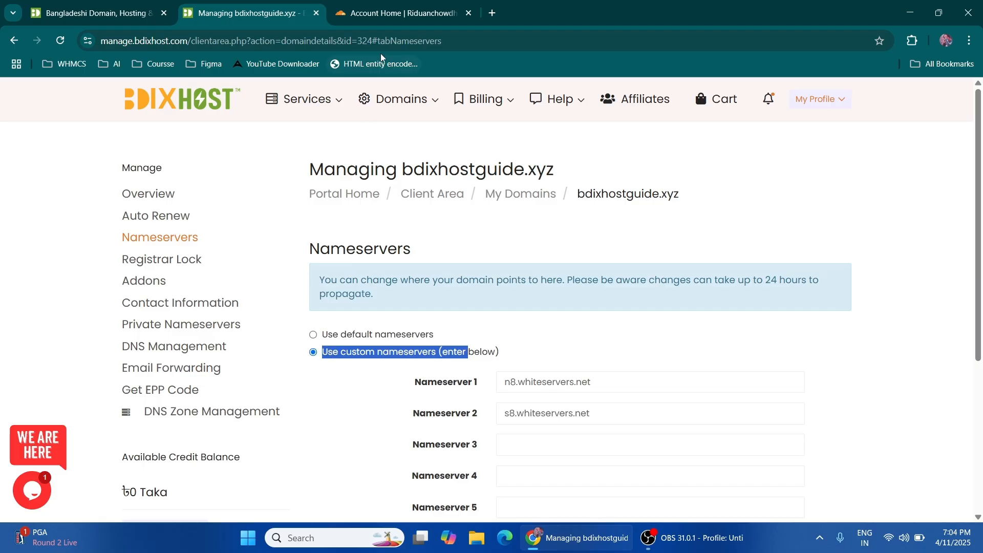
{"action": "left_click", "coordinate": [384, 4]}
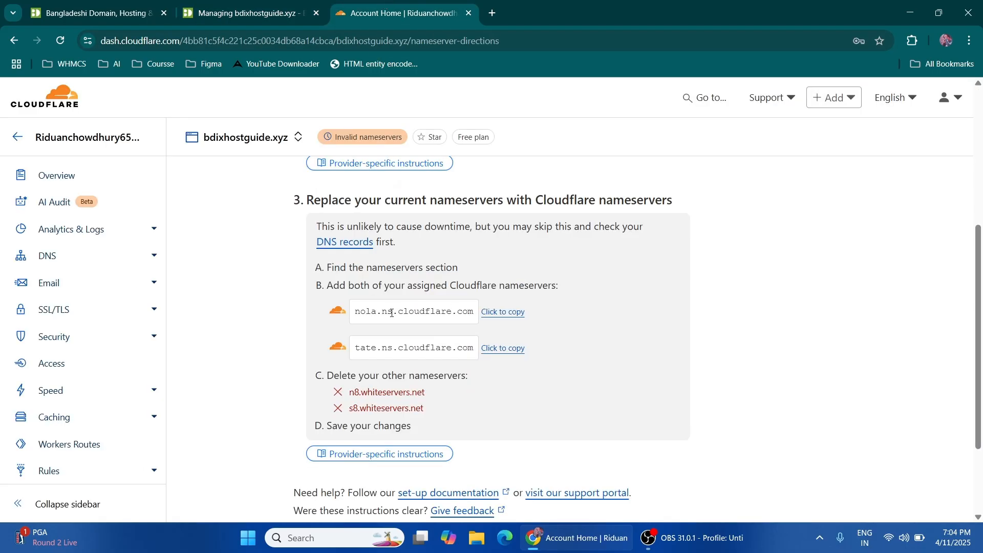
{"action": "left_click", "coordinate": [270, 4]}
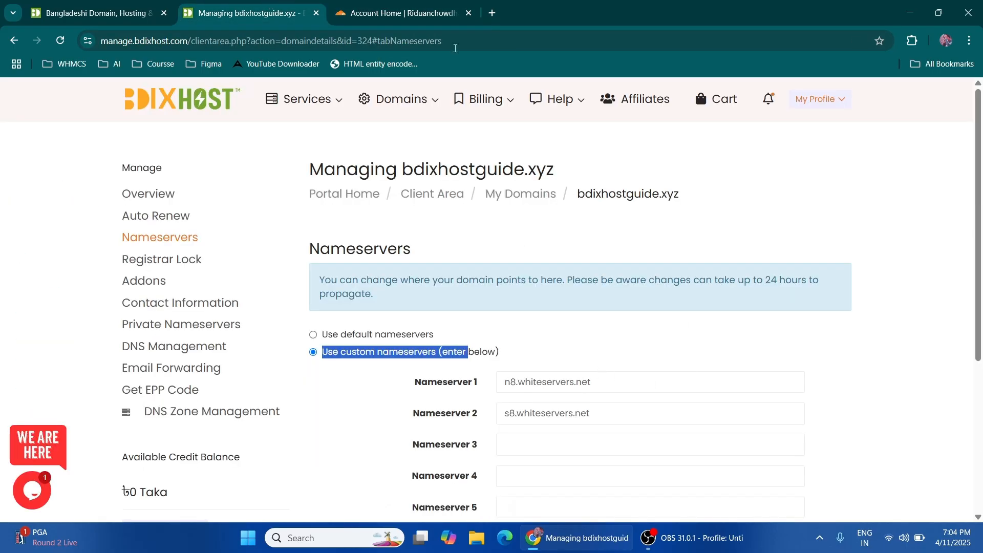
{"action": "left_click", "coordinate": [399, 13]}
{"action": "left_click", "coordinate": [507, 316]}
{"action": "left_click", "coordinate": [248, 4]}
{"action": "double_click", "coordinate": [545, 383]}
{"action": "key", "text": "ctrl+a"}
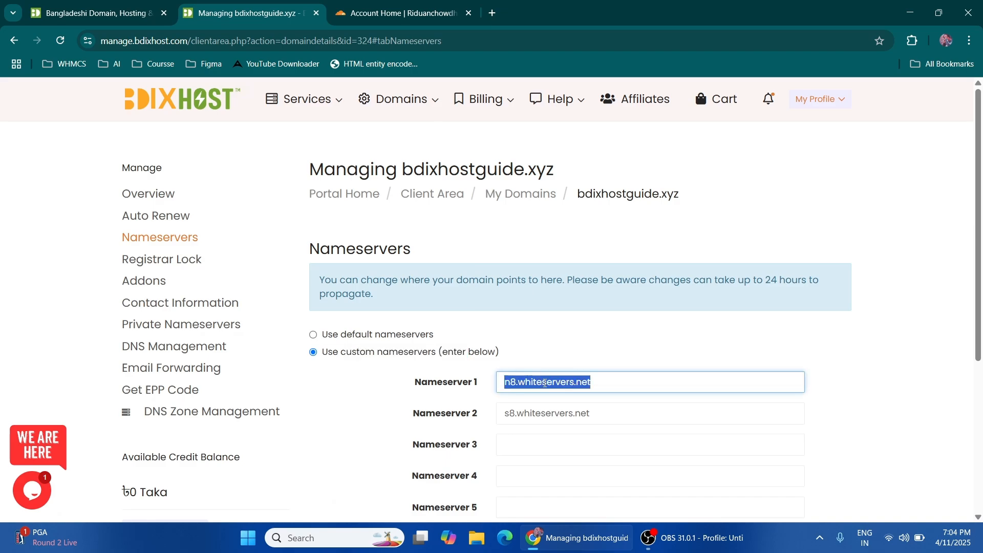
{"action": "key", "text": "ctrl+v"}
Step: Copy the second assigned nameserver from Cloudflare and set Nameserver 2 at BDIX Host to tate.ns.cloudflare.com
{"action": "left_click", "coordinate": [402, 13]}
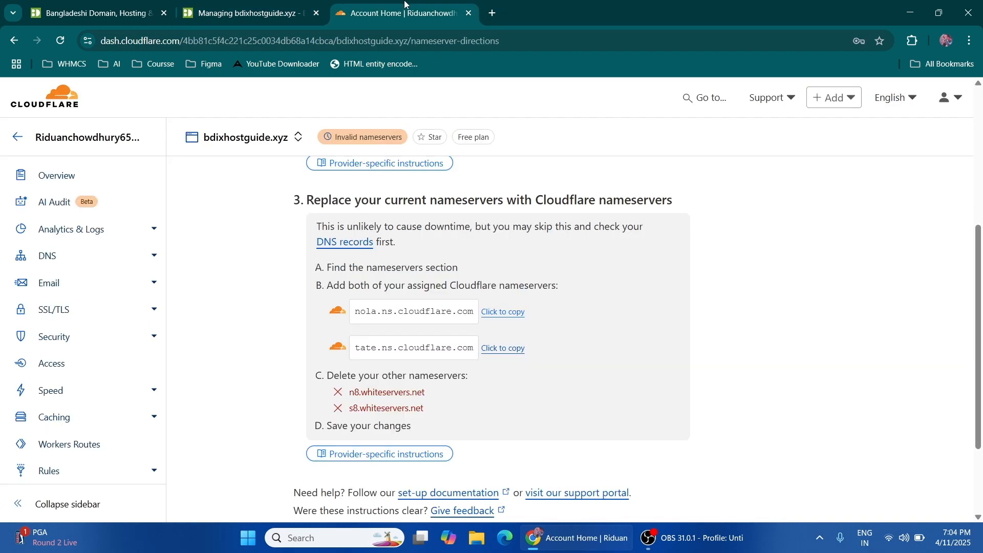
{"action": "left_click", "coordinate": [512, 354]}
{"action": "key", "text": "ctrl+shift+Tab"}
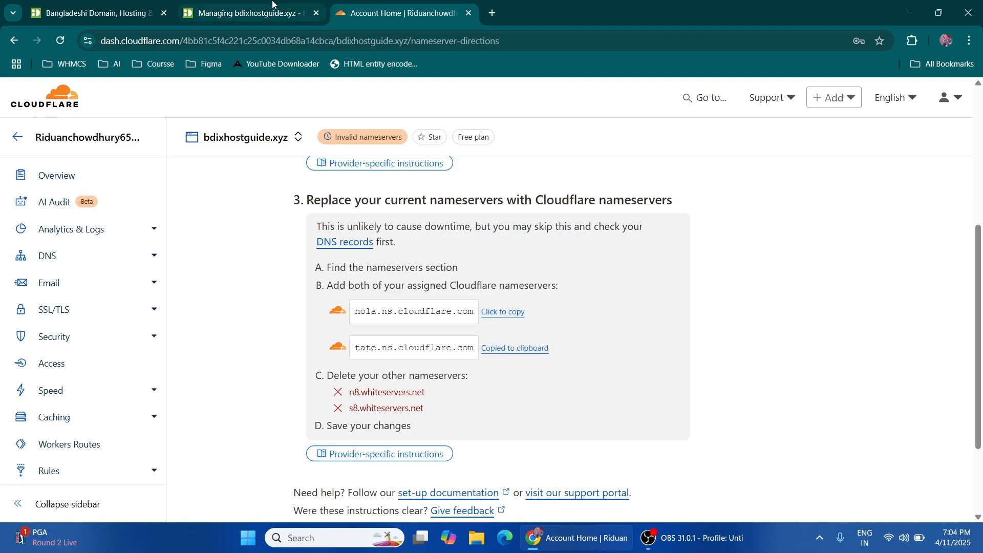
{"action": "double_click", "coordinate": [533, 412]}
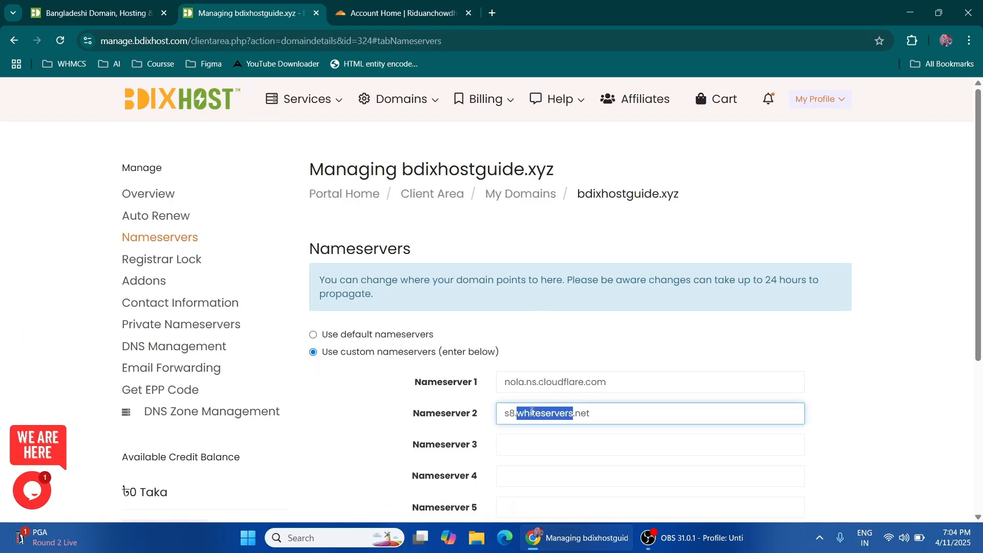
{"action": "key", "text": "ctrl+a"}
{"action": "key", "text": "ctrl+v"}
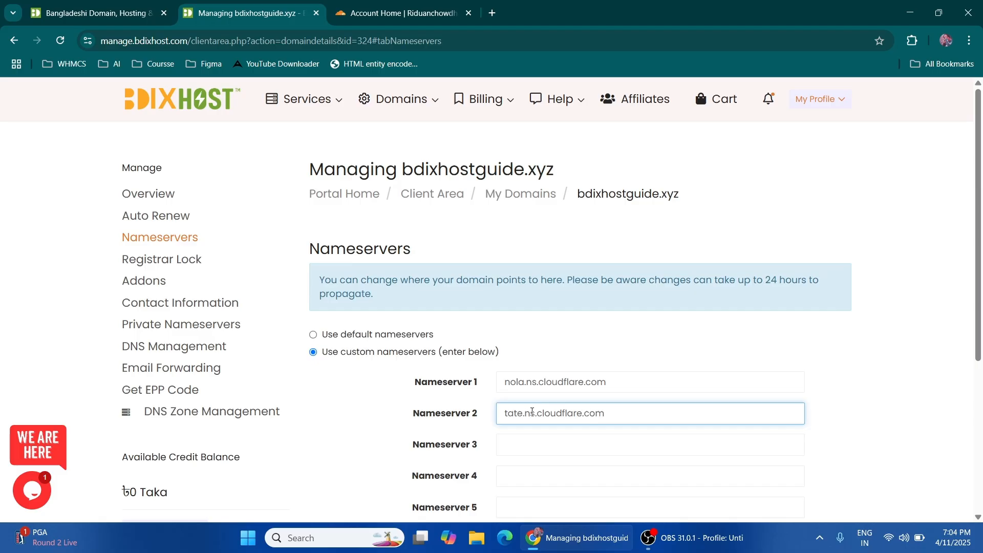
Step: Save the changed nameservers of bdixhostguide.xyz and check that the change was accepted
{"action": "scroll", "coordinate": [532, 412], "scroll_direction": "down", "scroll_amount": 5}
{"action": "left_click", "coordinate": [587, 302]}
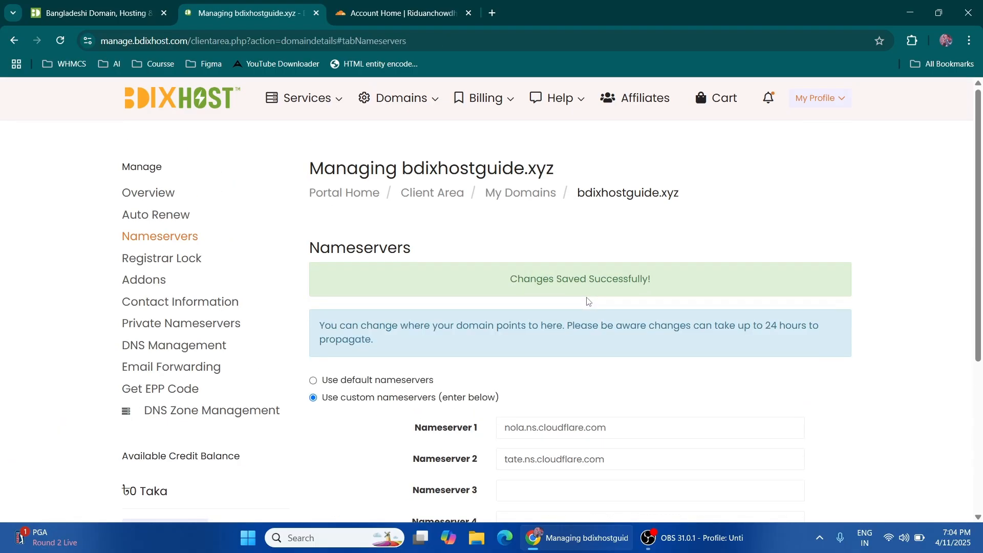
{"action": "scroll", "coordinate": [587, 297], "scroll_direction": "down", "scroll_amount": 3}
{"action": "scroll", "coordinate": [587, 297], "scroll_direction": "up", "scroll_amount": 2}
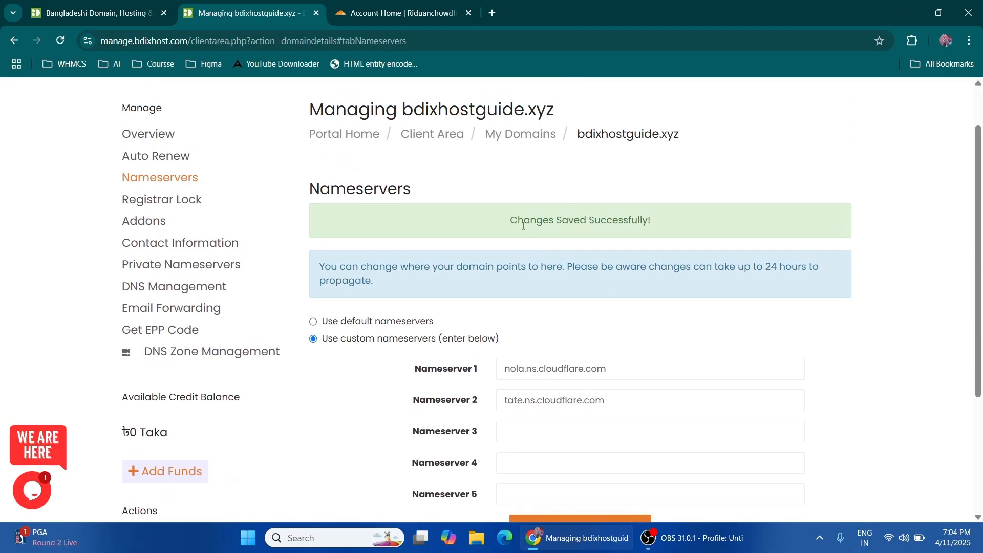
{"action": "triple_click", "coordinate": [577, 214]}
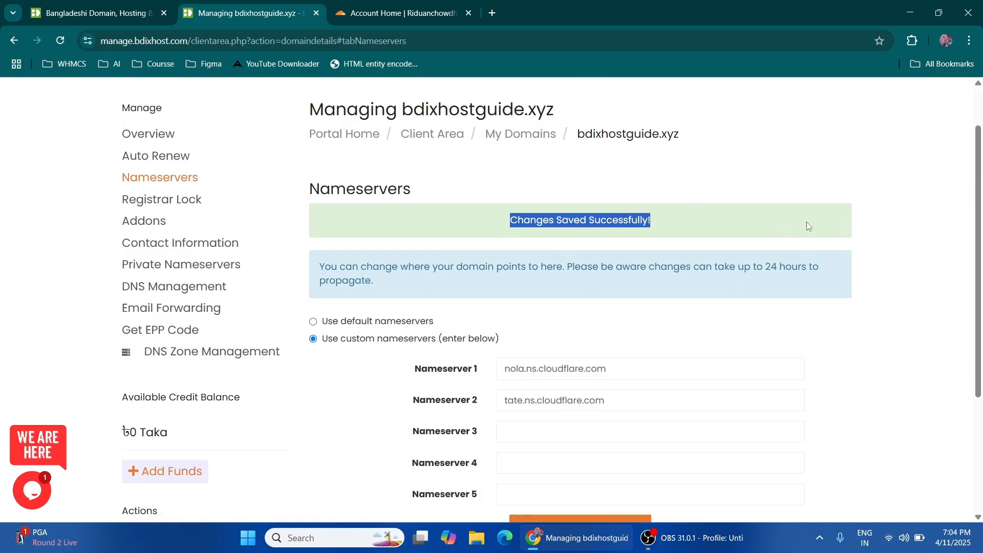
{"action": "left_click", "coordinate": [500, 211]}
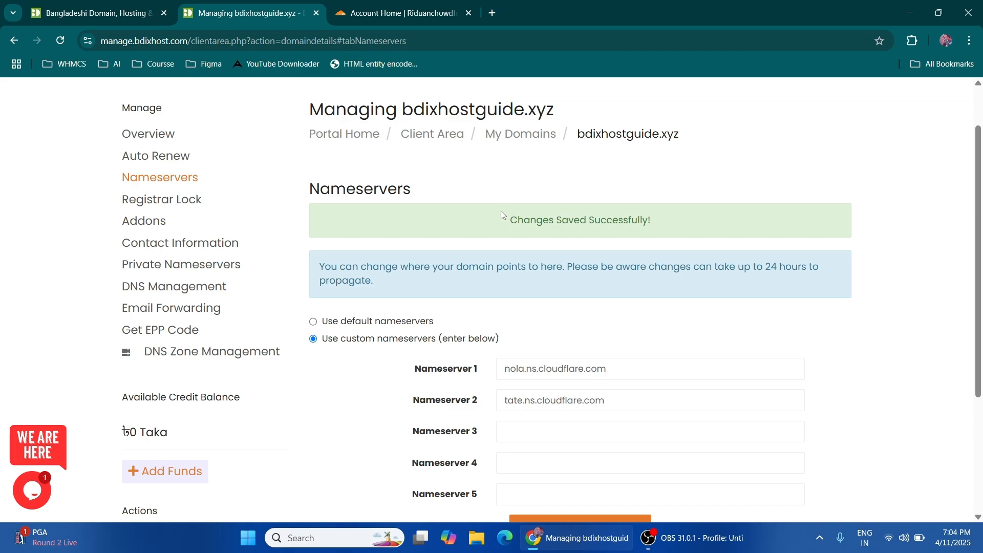
Step: Return to Cloudflare, continue past the nameserver instructions and request an immediate nameserver check for bdixhostguide.xyz
{"action": "left_click", "coordinate": [397, 21]}
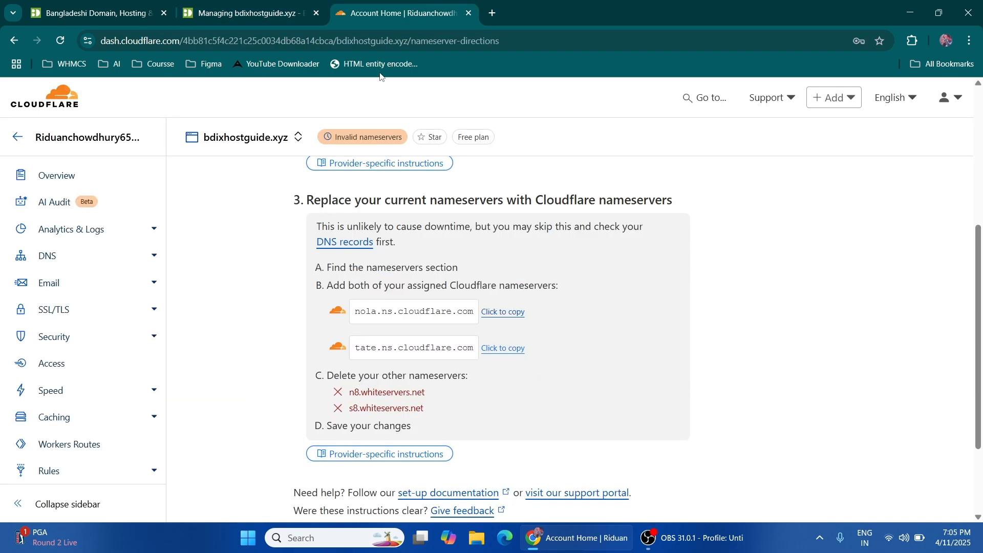
{"action": "scroll", "coordinate": [629, 395], "scroll_direction": "down", "scroll_amount": 3}
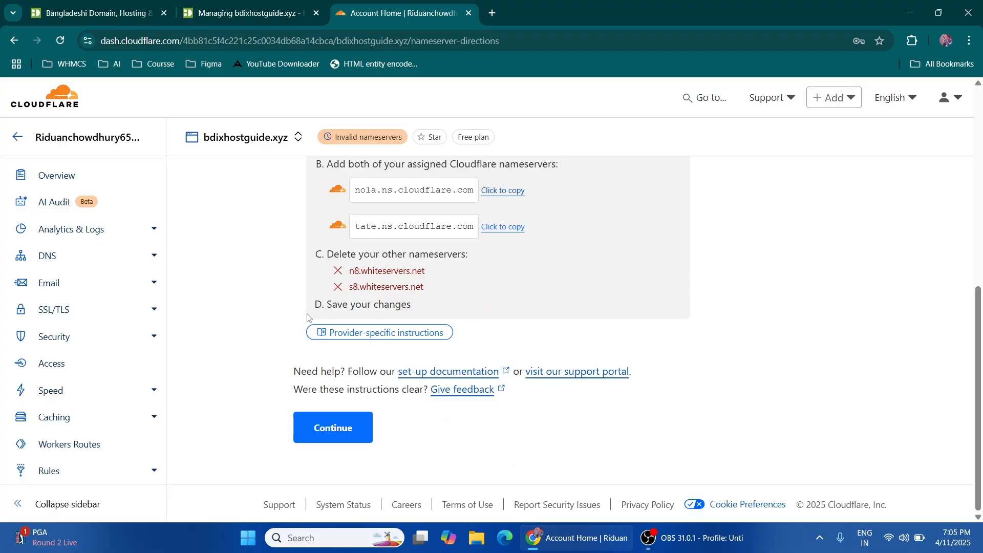
{"action": "left_click", "coordinate": [336, 425]}
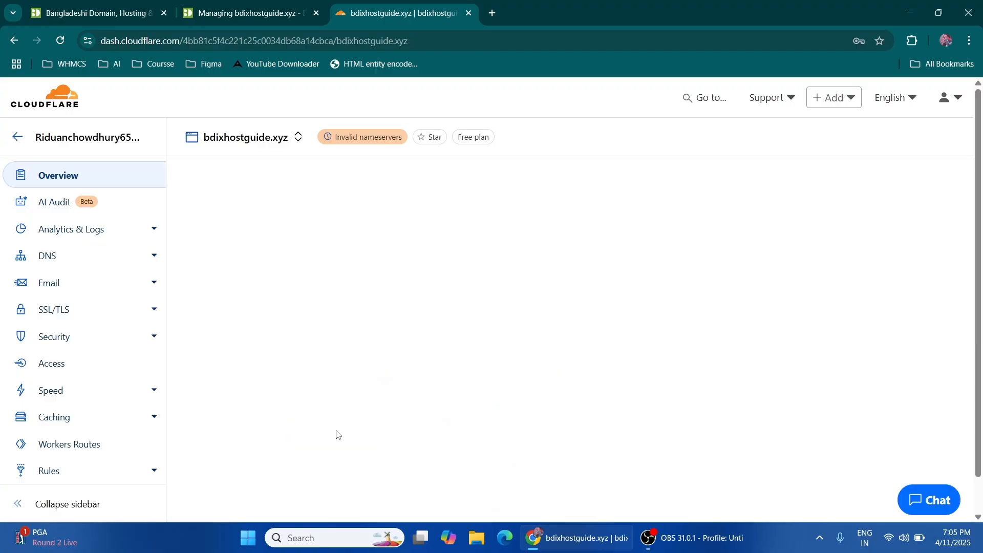
{"action": "scroll", "coordinate": [337, 434], "scroll_direction": "down", "scroll_amount": 8}
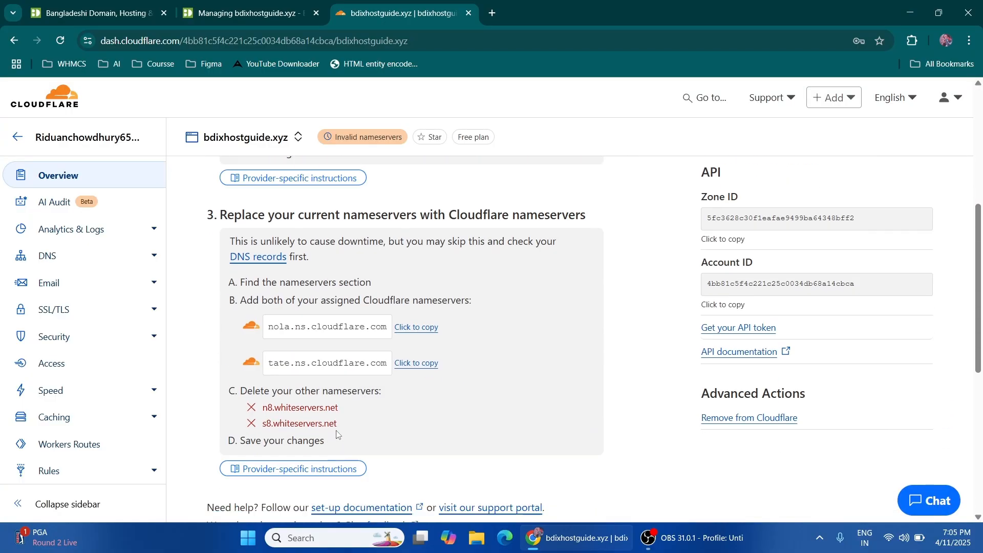
{"action": "scroll", "coordinate": [337, 434], "scroll_direction": "down", "scroll_amount": 5}
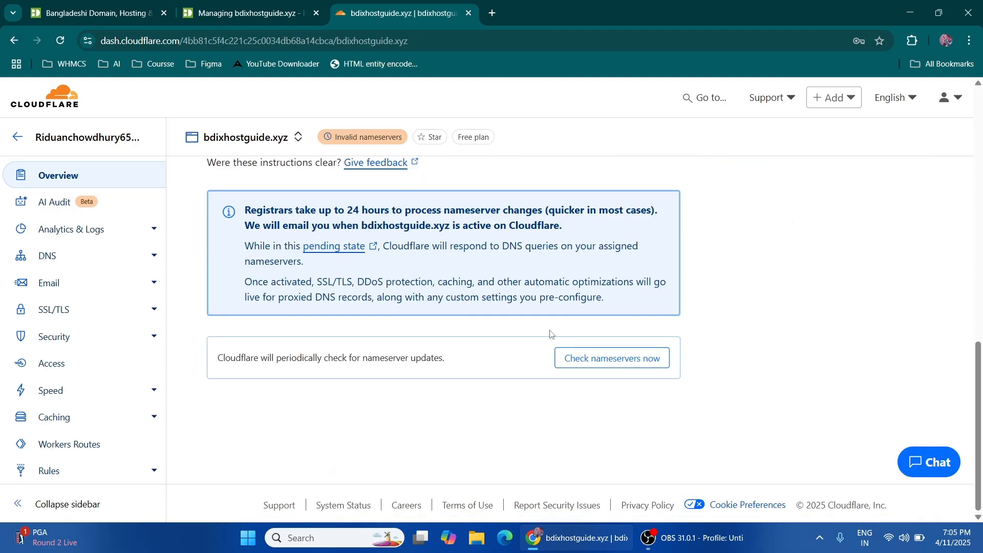
{"action": "left_click", "coordinate": [641, 361]}
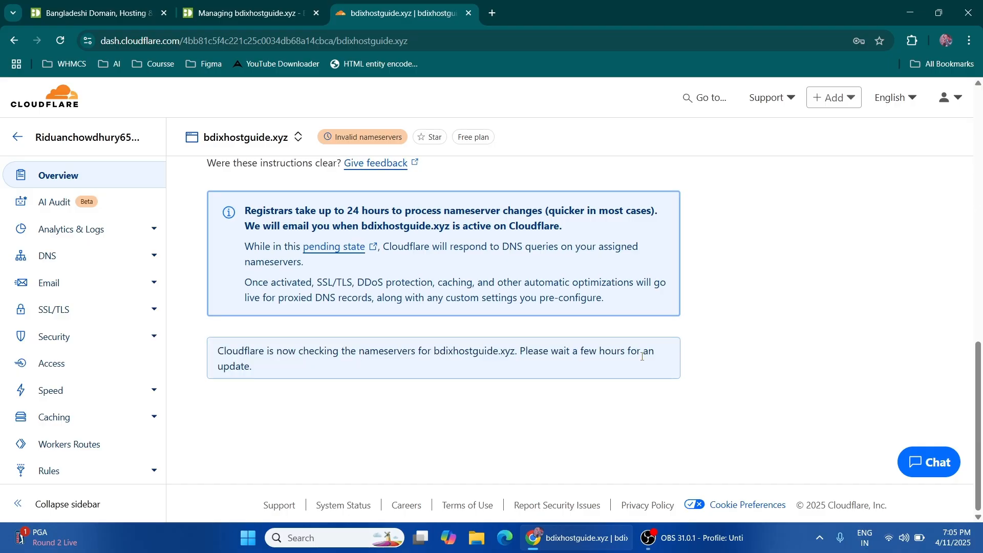
{"action": "left_click_drag", "start_coordinate": [241, 351], "coordinate": [391, 367]}
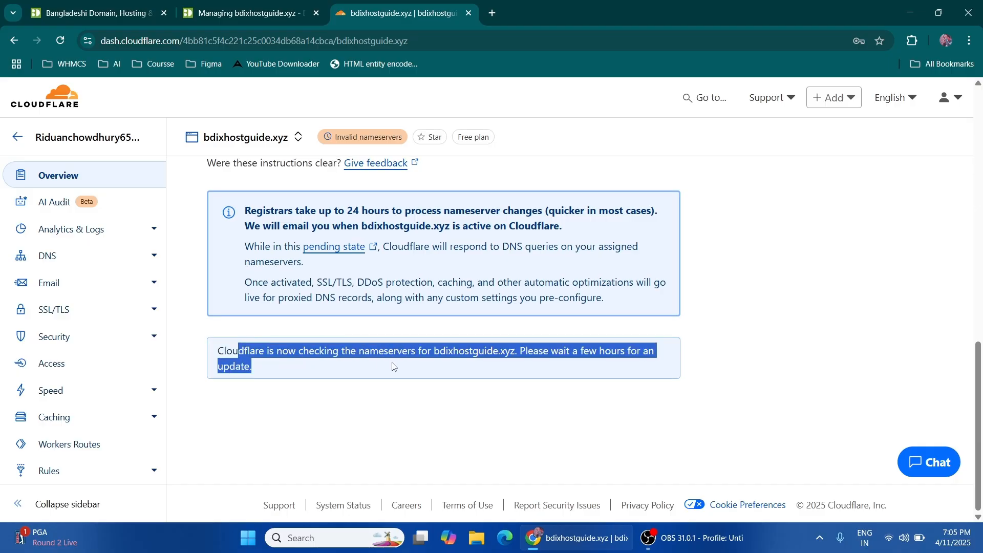
{"action": "left_click", "coordinate": [433, 380]}
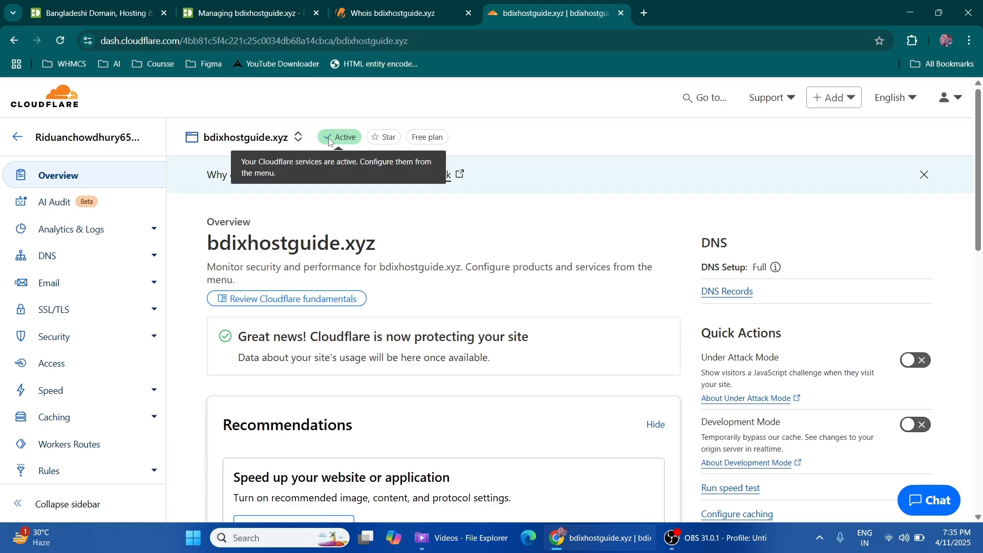
Step: Review the Cloudflare overview of bdixhostguide.xyz, including its activation status, subscription and advanced actions
{"action": "scroll", "coordinate": [547, 324], "scroll_direction": "down", "scroll_amount": 15}
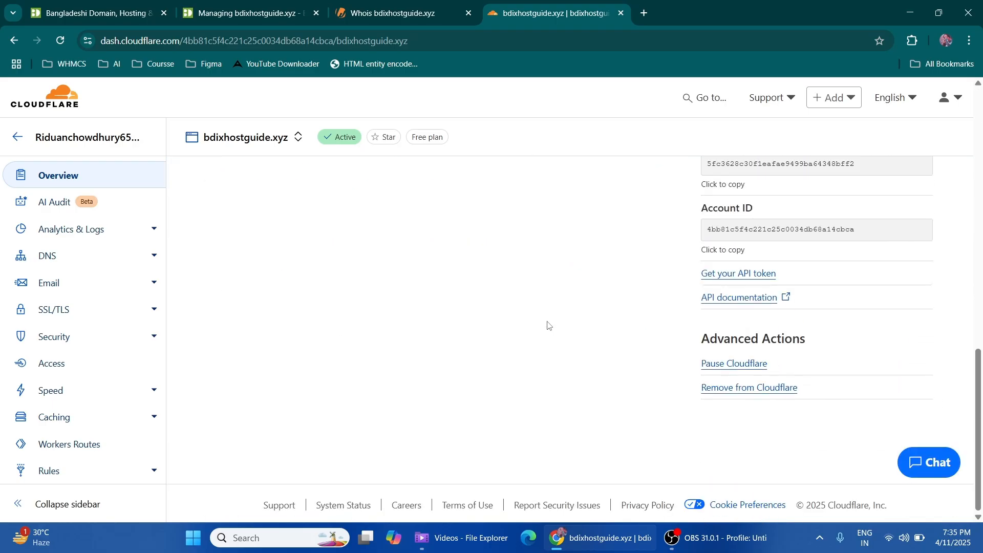
{"action": "scroll", "coordinate": [547, 324], "scroll_direction": "up", "scroll_amount": 15}
{"action": "scroll", "coordinate": [547, 325], "scroll_direction": "down", "scroll_amount": 8}
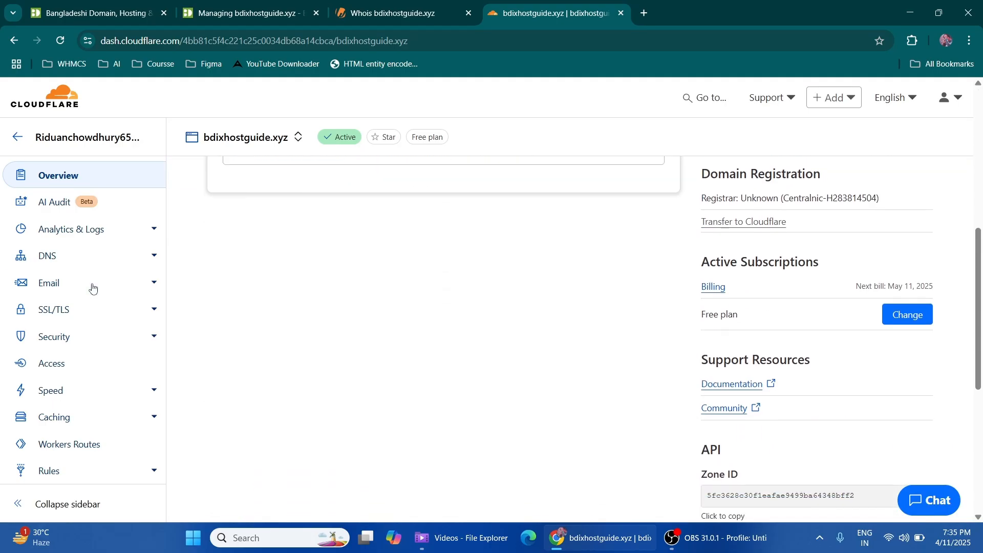
{"action": "left_click", "coordinate": [43, 177]}
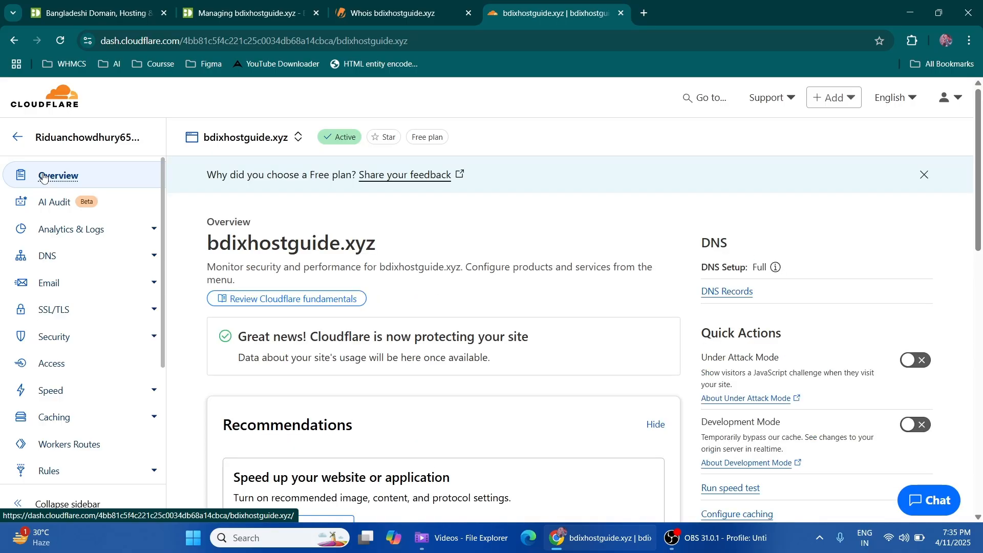
{"action": "scroll", "coordinate": [335, 307], "scroll_direction": "down", "scroll_amount": 6}
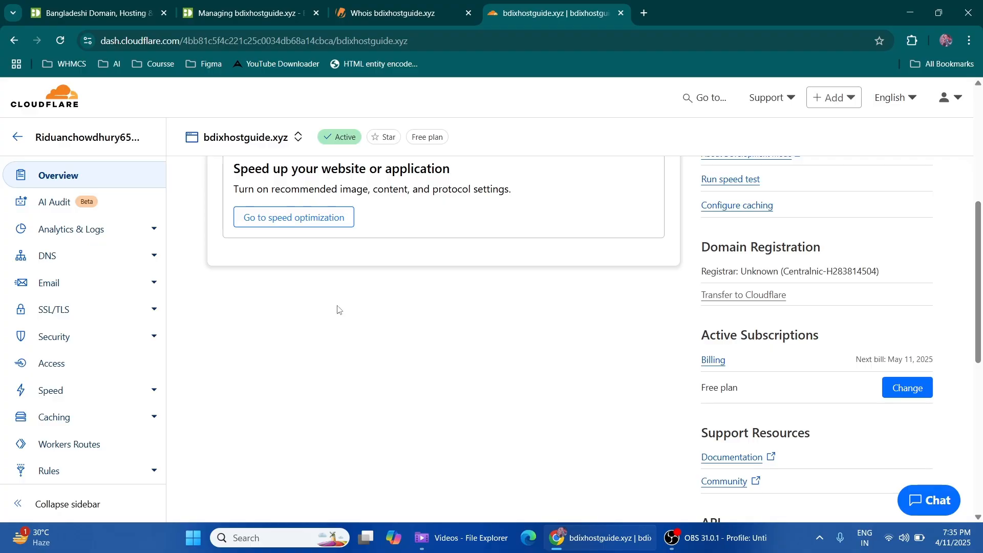
Step: Open the DNS records of bdixhostguide.xyz and examine the record list and the assigned Cloudflare nameservers
{"action": "left_click", "coordinate": [101, 254]}
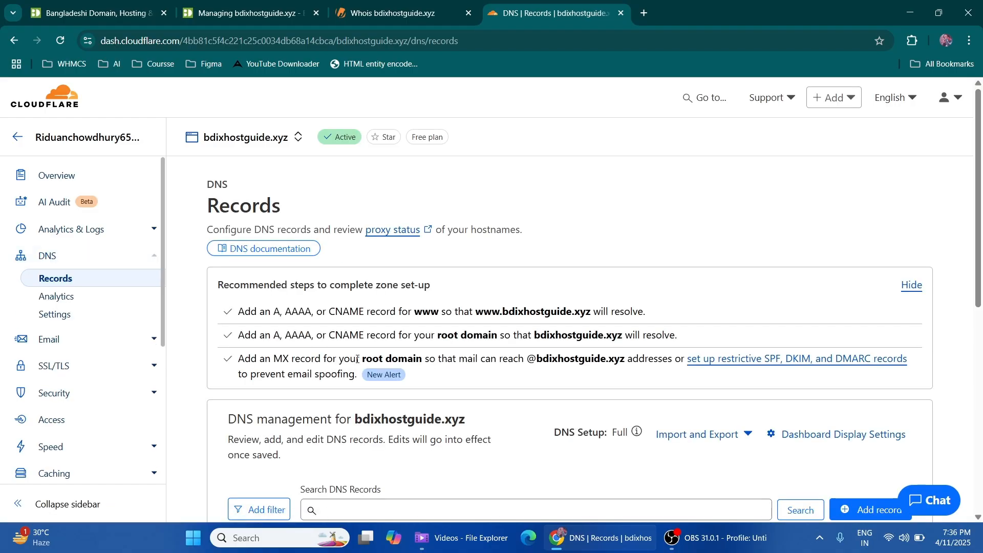
{"action": "scroll", "coordinate": [357, 359], "scroll_direction": "down", "scroll_amount": 18}
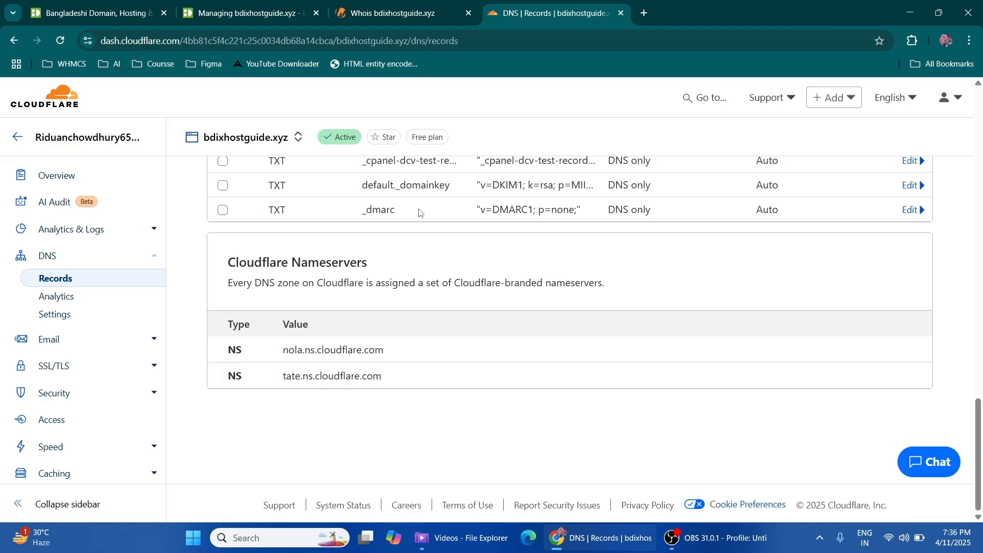
{"action": "scroll", "coordinate": [419, 212], "scroll_direction": "up", "scroll_amount": 8}
{"action": "scroll", "coordinate": [419, 212], "scroll_direction": "up", "scroll_amount": 10}
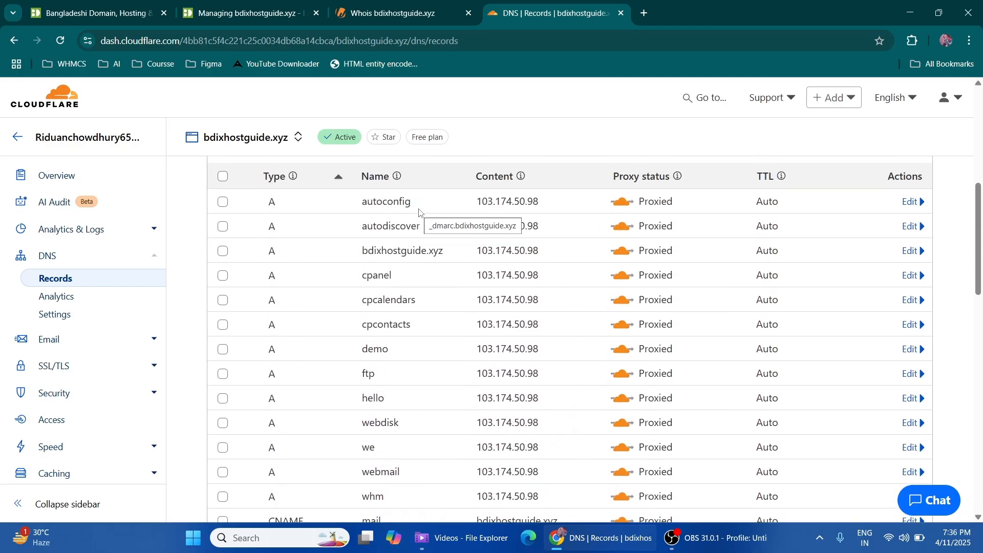
{"action": "scroll", "coordinate": [418, 210], "scroll_direction": "down", "scroll_amount": 1}
{"action": "left_click", "coordinate": [419, 209]}
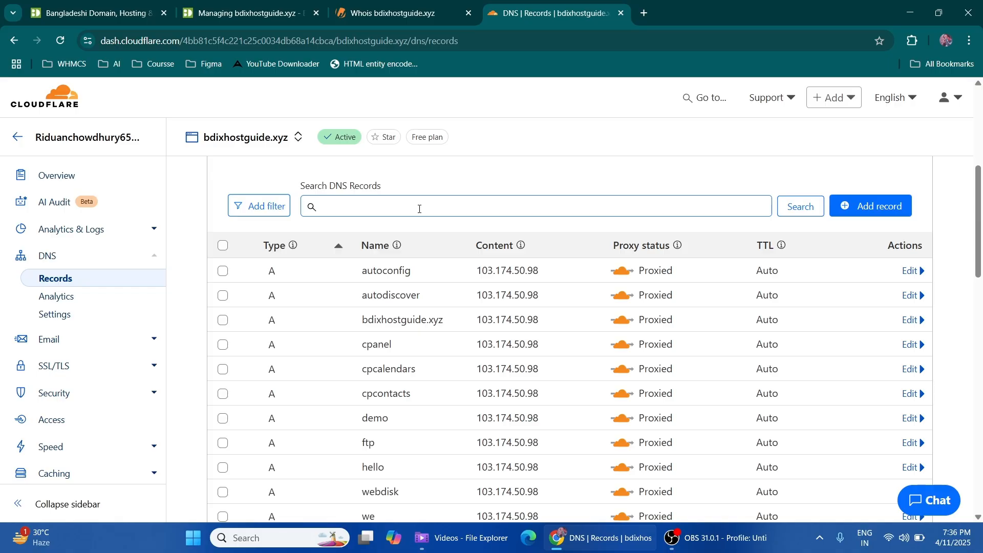
{"action": "scroll", "coordinate": [389, 423], "scroll_direction": "down", "scroll_amount": 4}
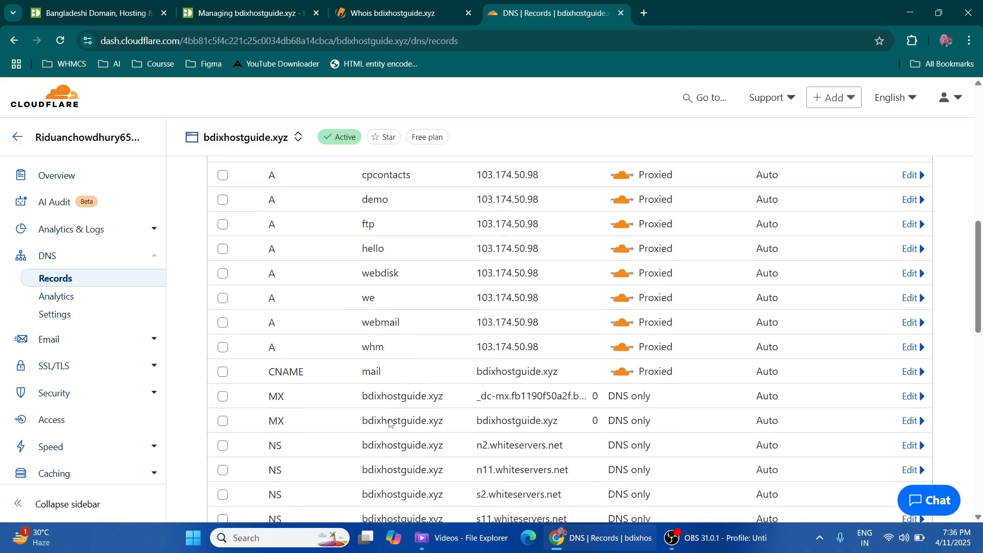
{"action": "scroll", "coordinate": [389, 420], "scroll_direction": "up", "scroll_amount": 3}
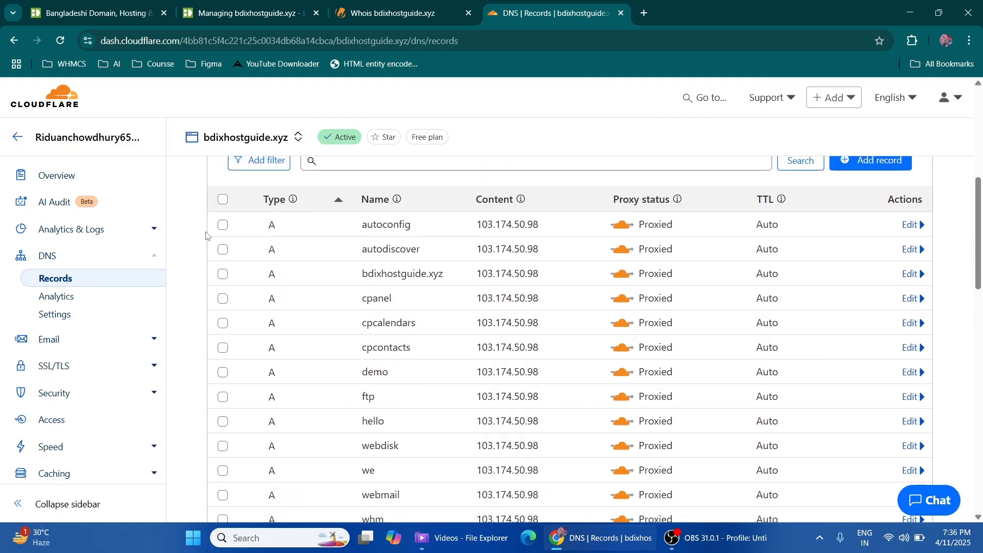
Step: Switch to the BDIX Host client area, show the domain's overview and open the list of own services
{"action": "left_click", "coordinate": [253, 14]}
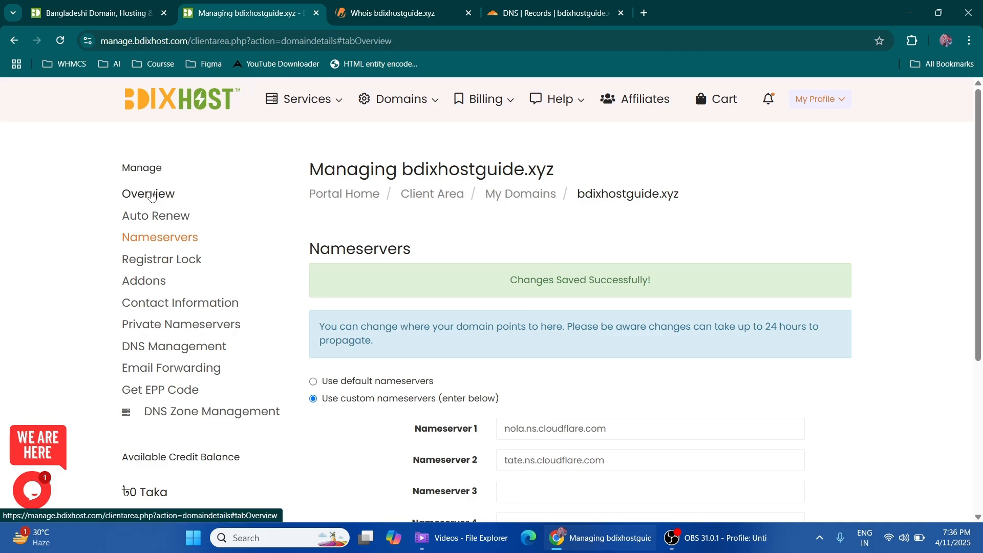
{"action": "left_click", "coordinate": [152, 195]}
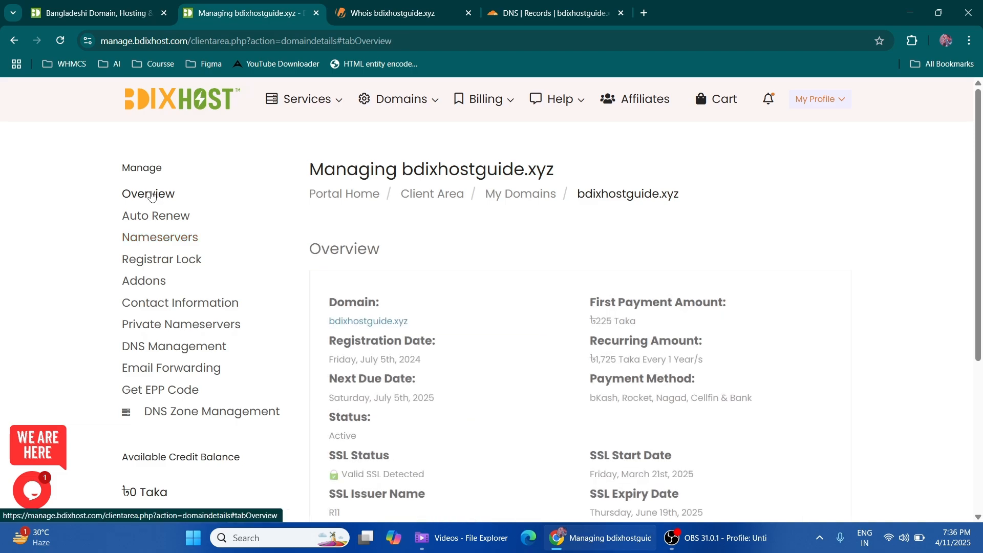
{"action": "left_click", "coordinate": [324, 101]}
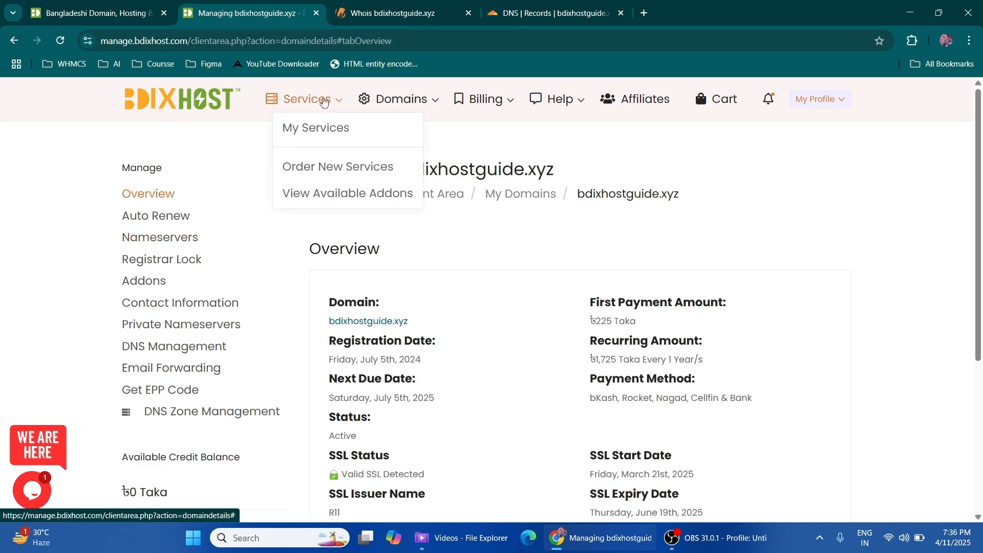
{"action": "left_click", "coordinate": [309, 128]}
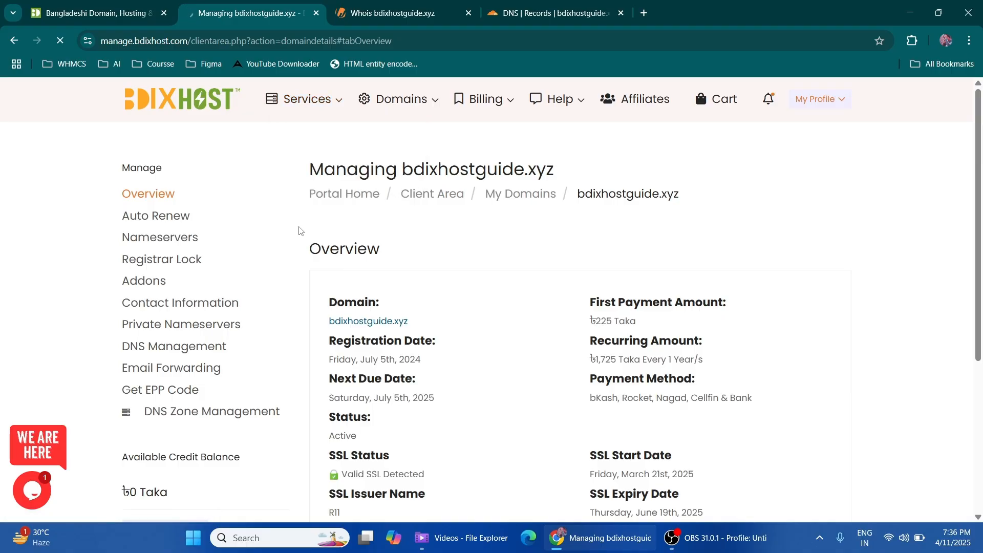
Step: Open the bdixhostguide.xyz hosting service from the service list and log in to its cPanel
{"action": "left_click", "coordinate": [529, 316]}
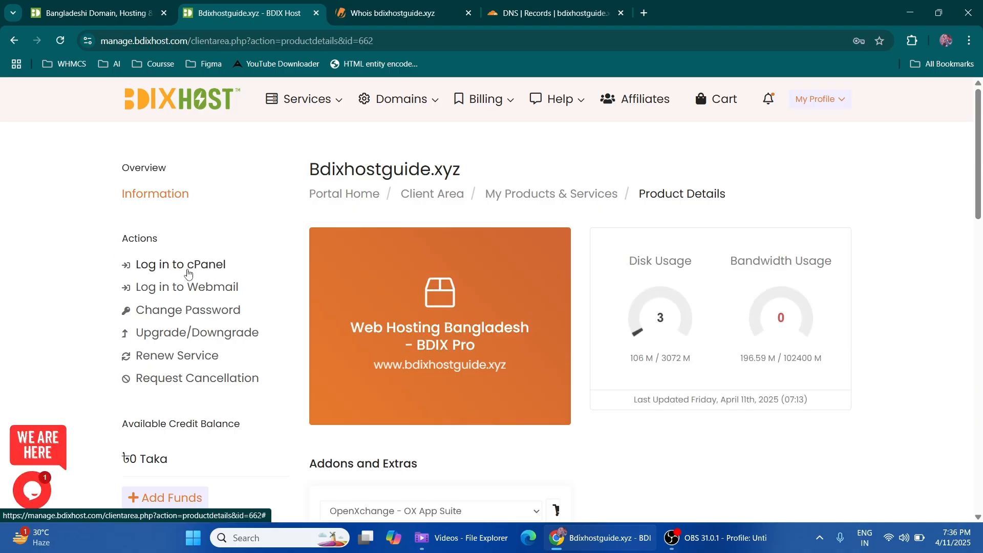
{"action": "left_click", "coordinate": [186, 265]}
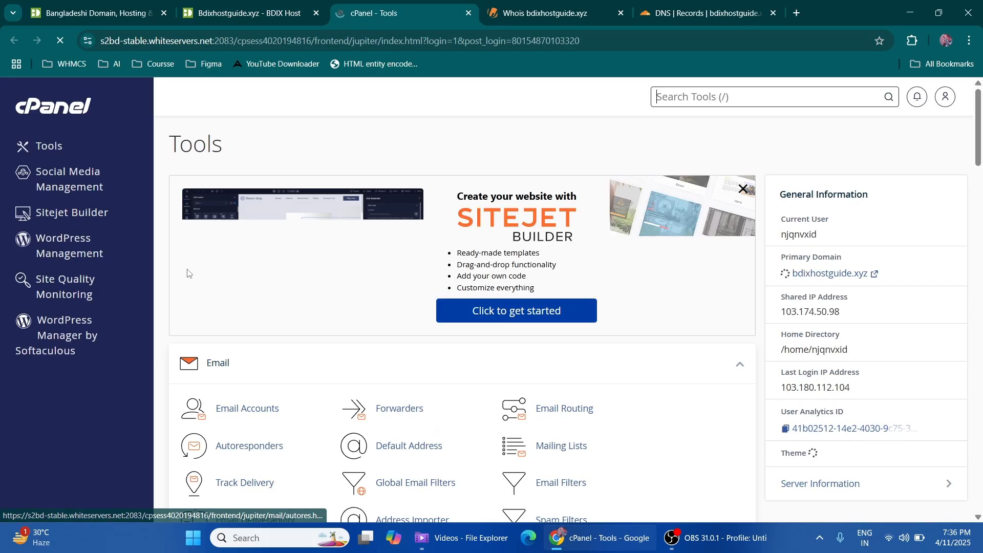
{"action": "scroll", "coordinate": [186, 268], "scroll_direction": "down", "scroll_amount": 8}
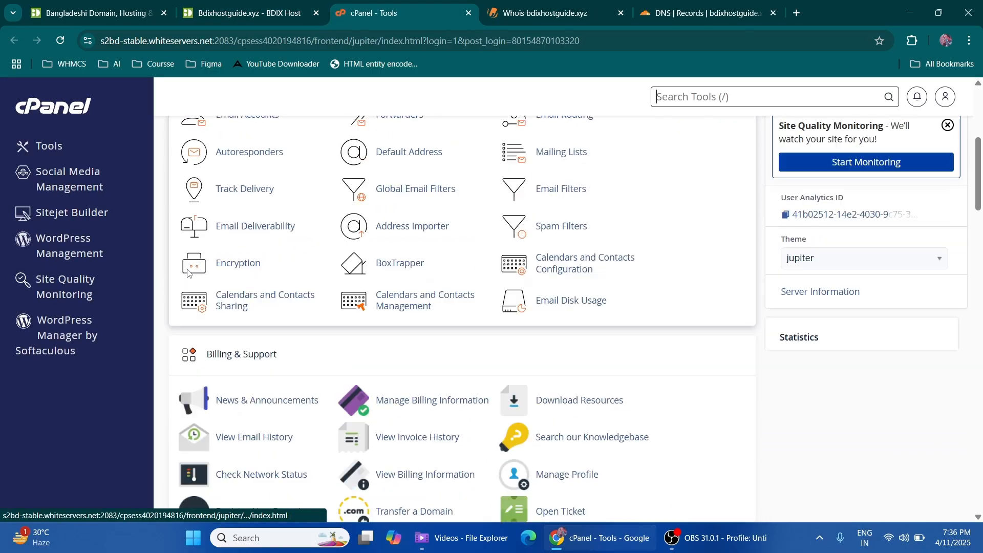
{"action": "scroll", "coordinate": [745, 150], "scroll_direction": "up", "scroll_amount": 8}
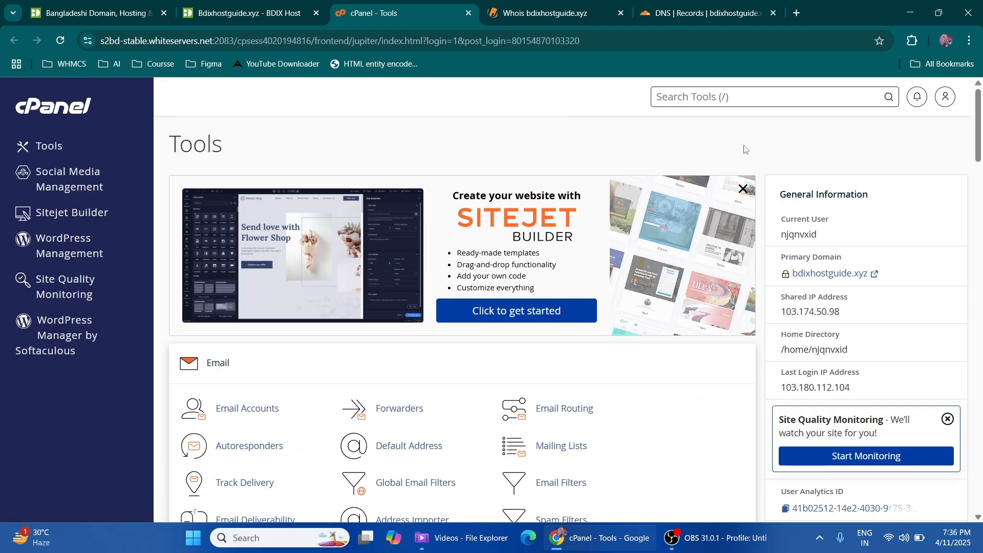
Step: Search the cPanel tools for "zon", open the Zone Editor and manage the zone of bdixhostguide.xyz
{"action": "left_click", "coordinate": [748, 92]}
{"action": "type", "text": "zon"}
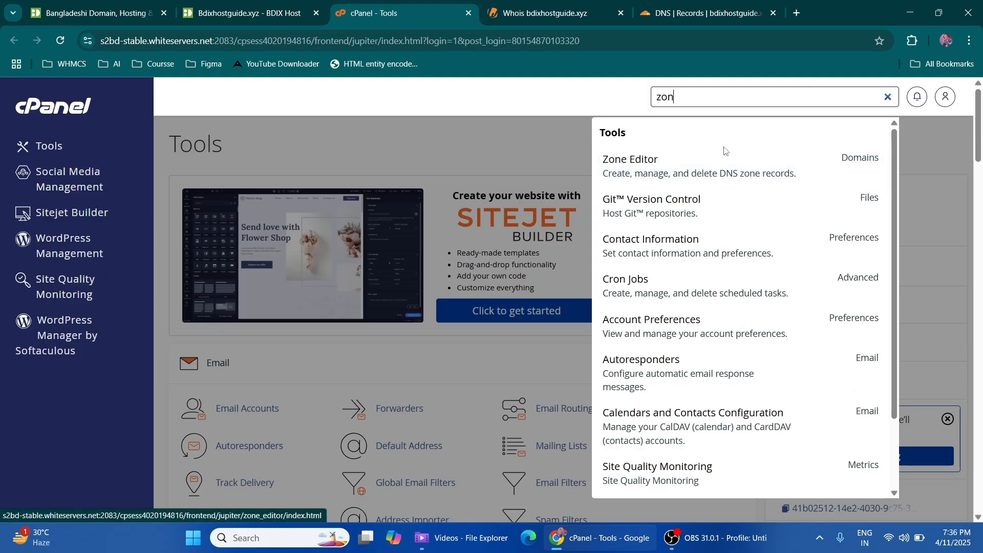
{"action": "left_click", "coordinate": [700, 158]}
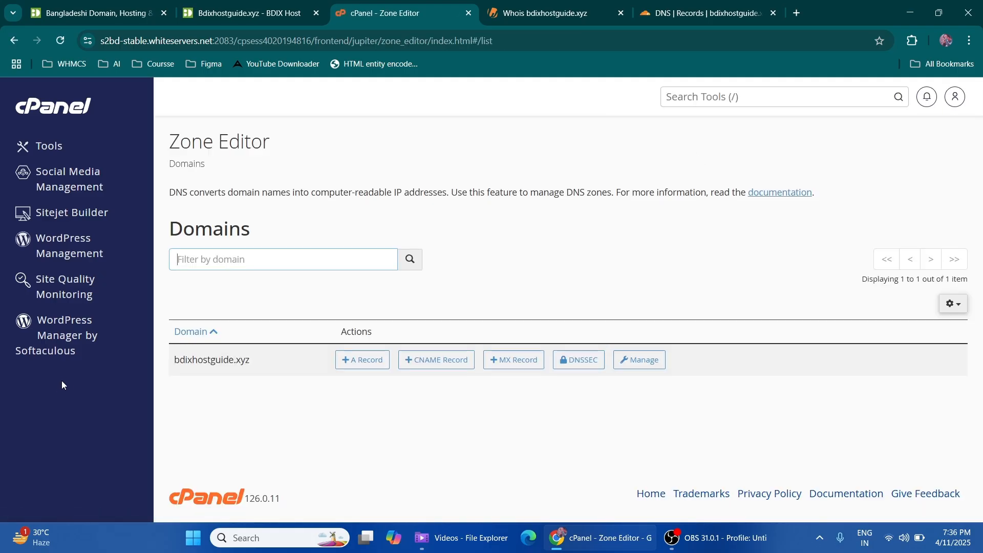
{"action": "left_click_drag", "start_coordinate": [166, 369], "coordinate": [263, 373]}
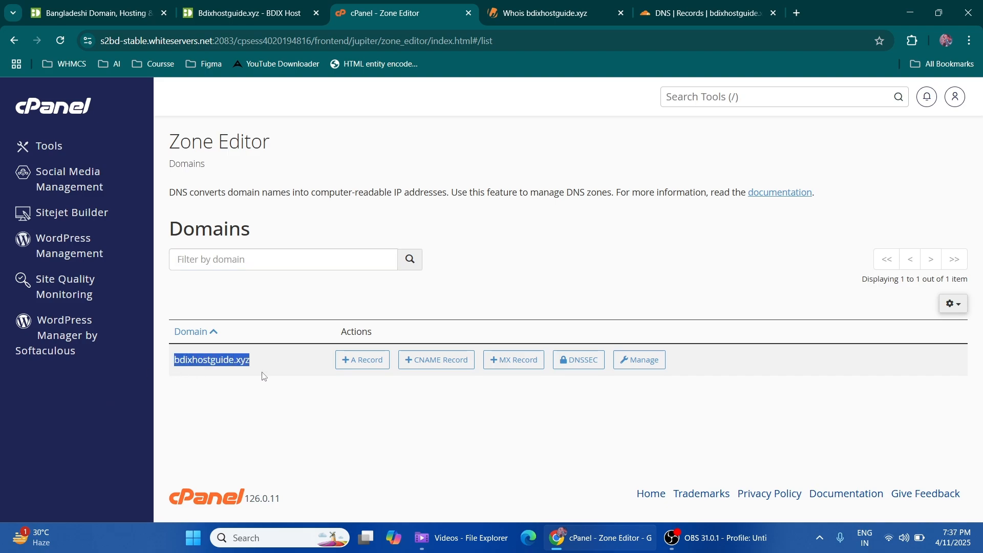
{"action": "left_click", "coordinate": [623, 361]}
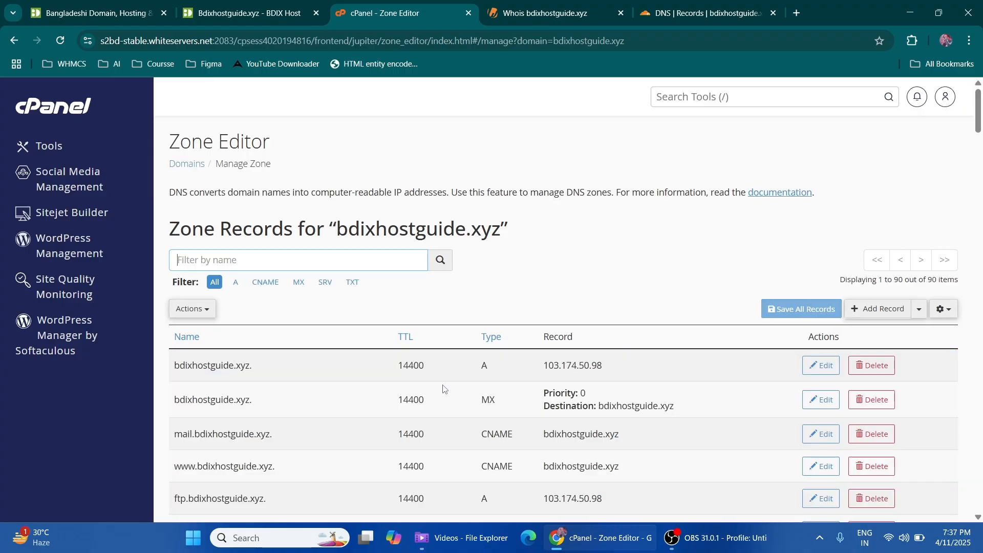
Step: Look through the cPanel zone records of bdixhostguide.xyz and compare them with the domain's DNS records in Cloudflare
{"action": "scroll", "coordinate": [443, 389], "scroll_direction": "down", "scroll_amount": 10}
{"action": "scroll", "coordinate": [443, 389], "scroll_direction": "down", "scroll_amount": 15}
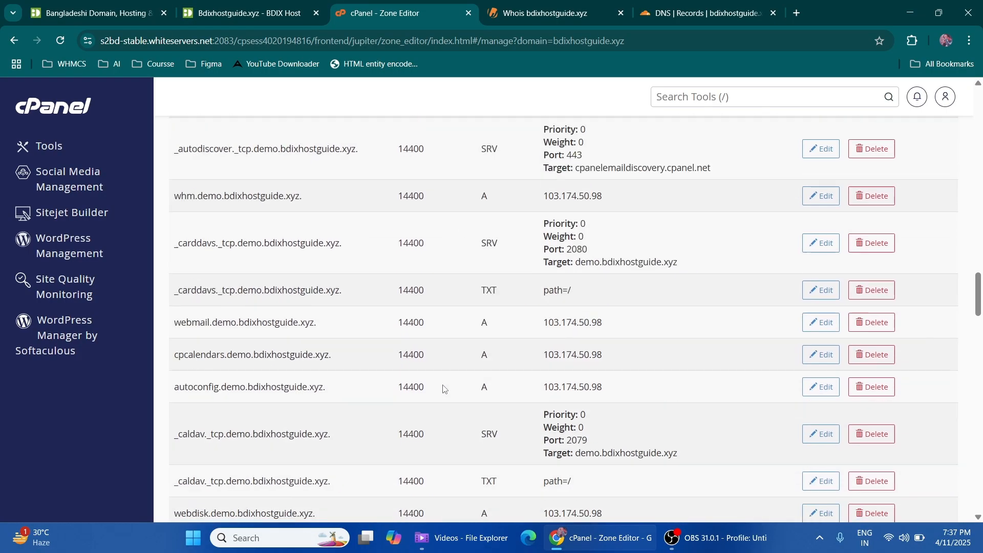
{"action": "scroll", "coordinate": [443, 389], "scroll_direction": "up", "scroll_amount": 20}
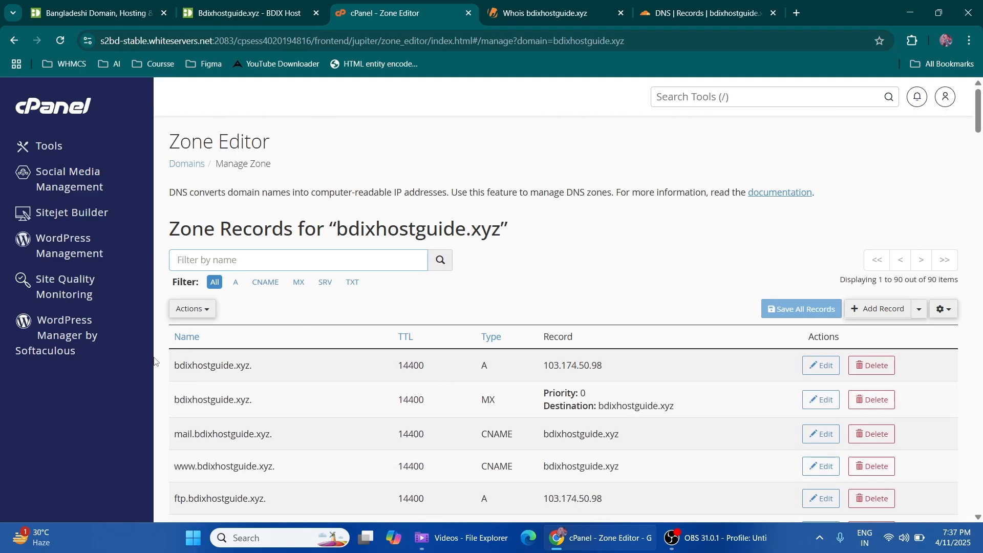
{"action": "left_click", "coordinate": [645, 6]}
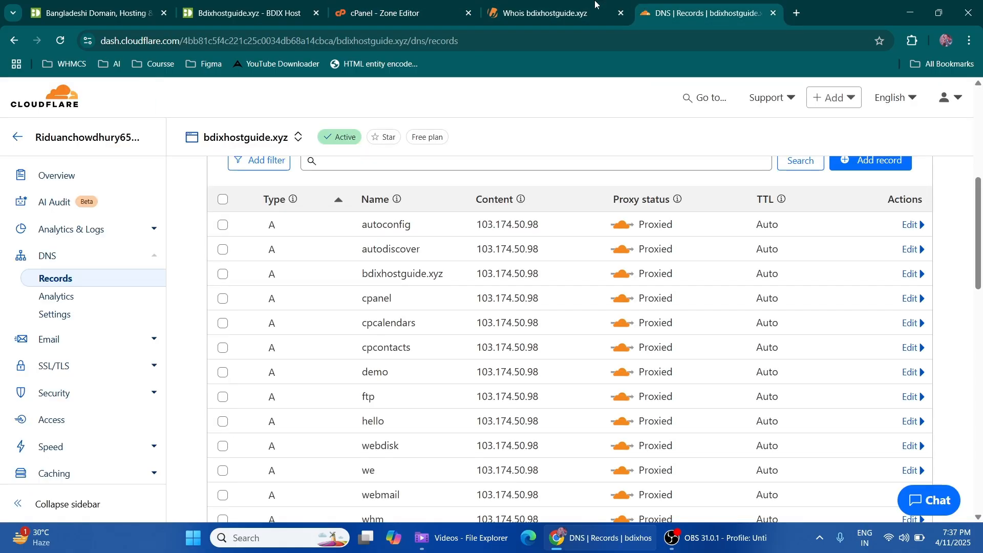
{"action": "left_click", "coordinate": [389, 13]}
{"action": "left_click", "coordinate": [665, 12]}
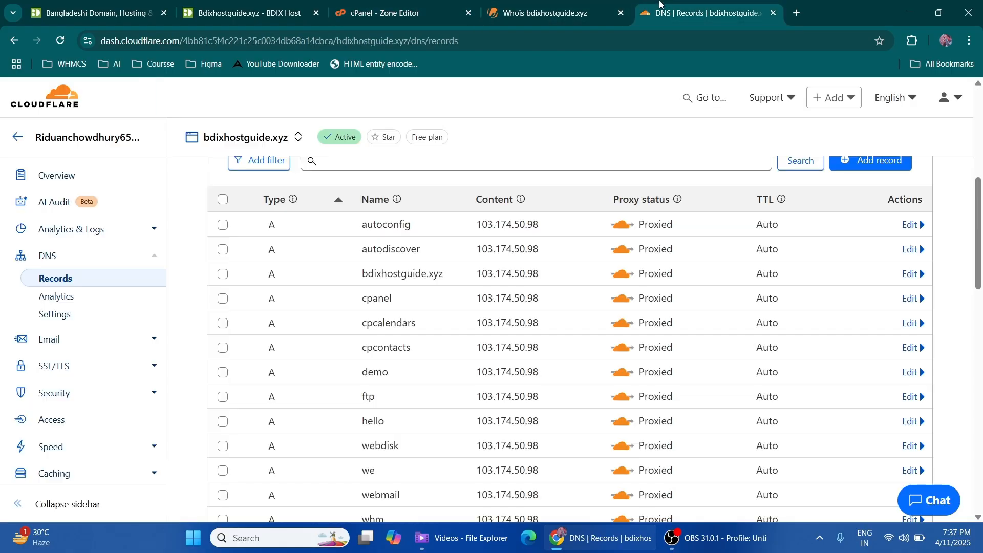
{"action": "scroll", "coordinate": [878, 168], "scroll_direction": "up", "scroll_amount": 1}
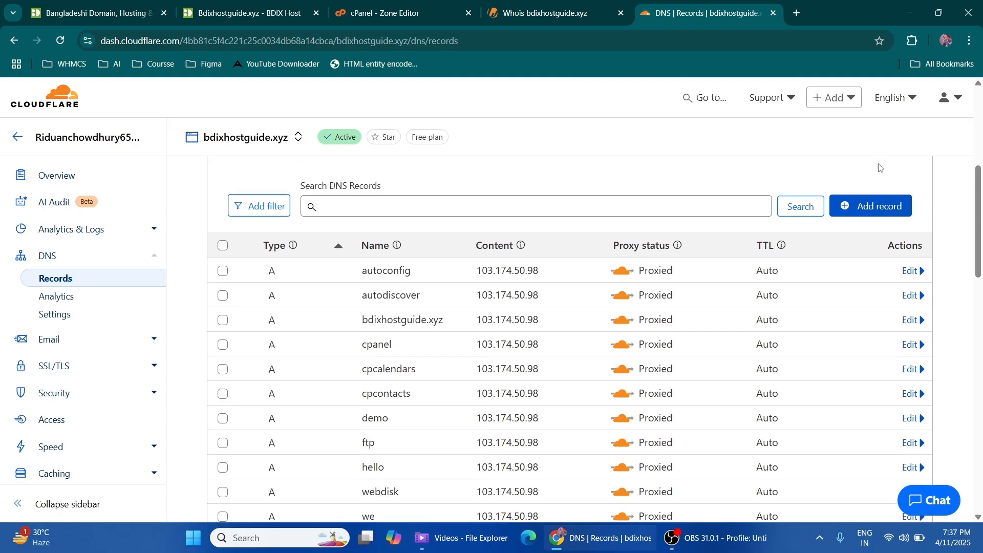
Step: Start a new DNS record in Cloudflare and compare its selectable record types with the types used in the cPanel zone
{"action": "left_click", "coordinate": [872, 201]}
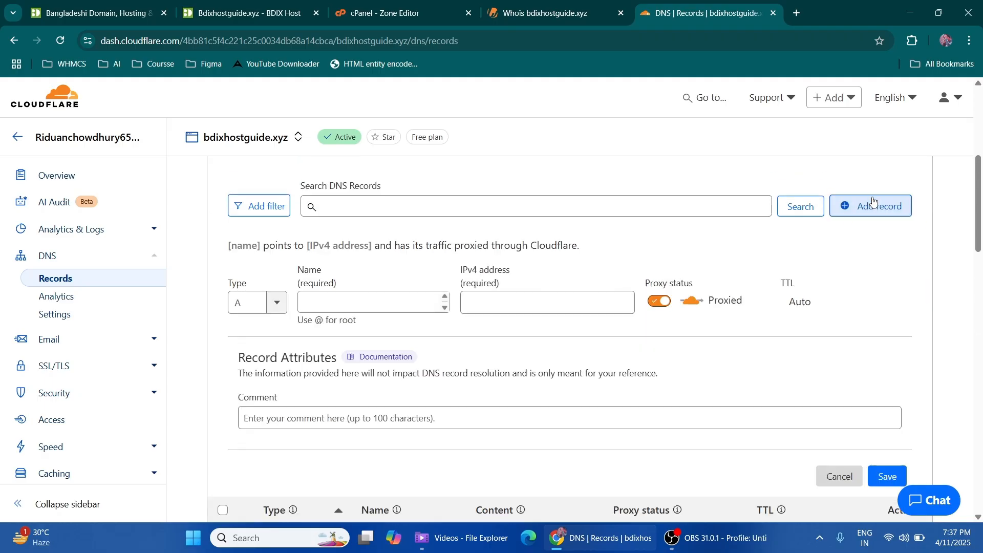
{"action": "left_click", "coordinate": [256, 306]}
{"action": "left_click", "coordinate": [387, 11]}
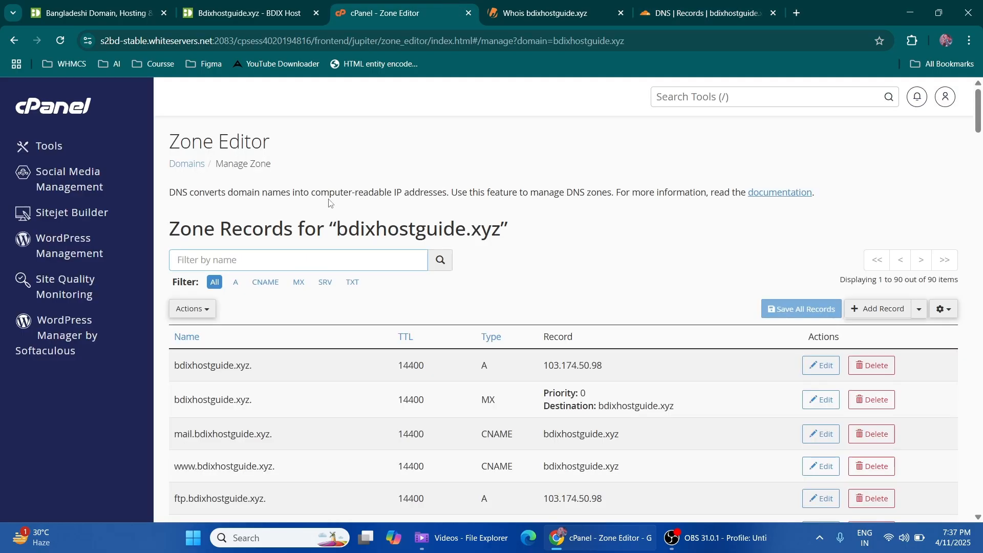
{"action": "scroll", "coordinate": [507, 382], "scroll_direction": "down", "scroll_amount": 2}
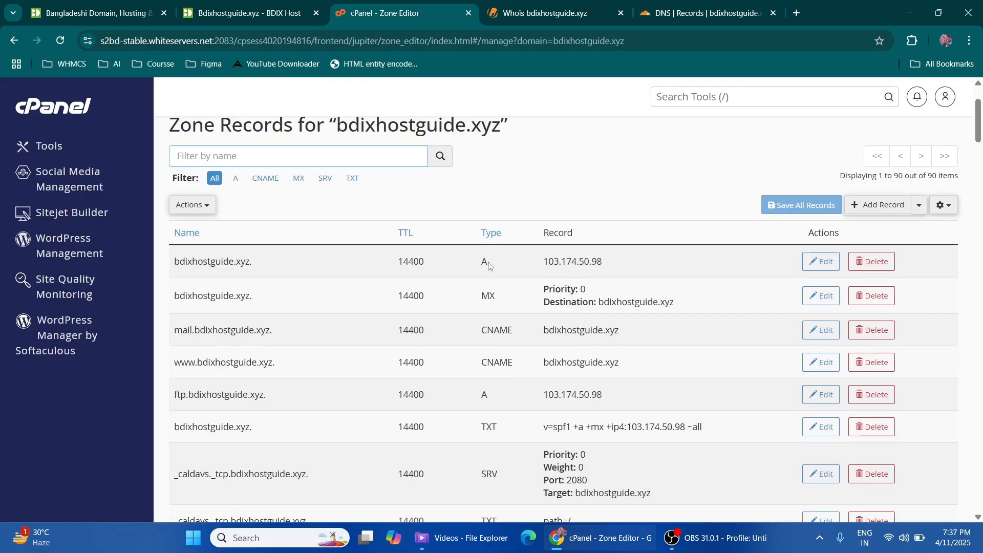
{"action": "left_click_drag", "start_coordinate": [490, 294], "coordinate": [496, 345]}
{"action": "left_click", "coordinate": [496, 345]}
{"action": "left_click", "coordinate": [706, 13]}
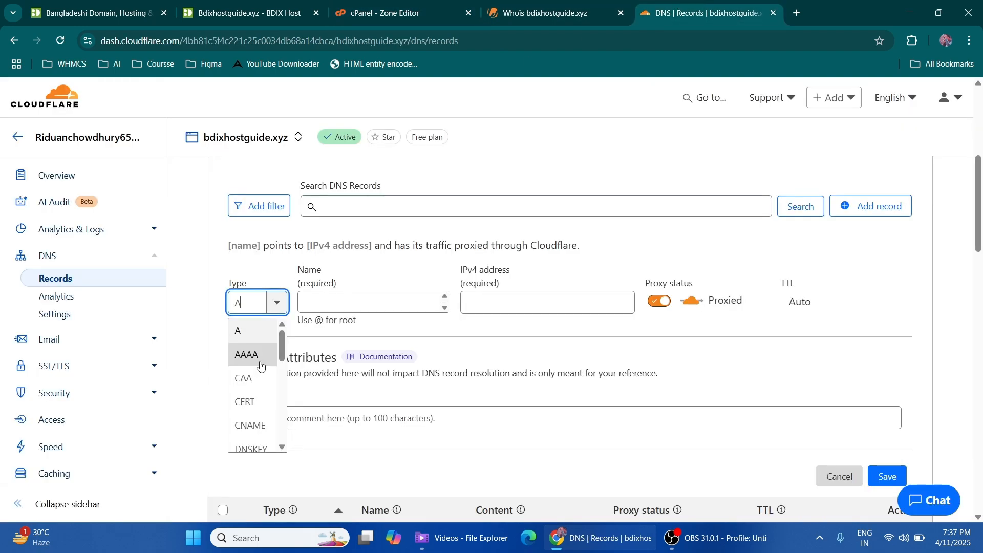
{"action": "scroll", "coordinate": [256, 422], "scroll_direction": "down", "scroll_amount": 5}
{"action": "scroll", "coordinate": [256, 420], "scroll_direction": "up", "scroll_amount": 3}
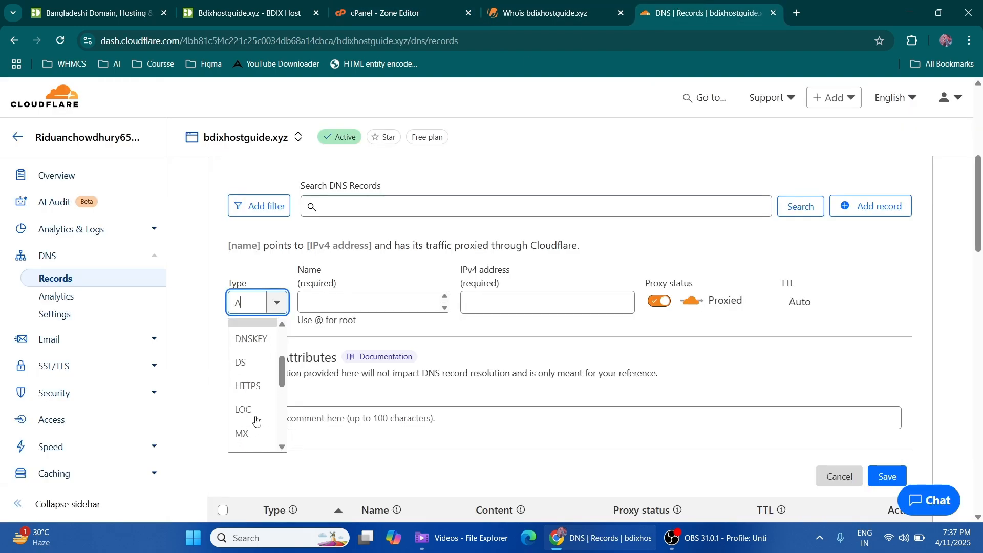
{"action": "double_click", "coordinate": [309, 269]}
Step: Copy the domain name from the first A record in cPanel and enter bdixhostguide.xyz as the new Cloudflare record's name
{"action": "left_click", "coordinate": [351, 301]}
{"action": "left_click", "coordinate": [357, 5]}
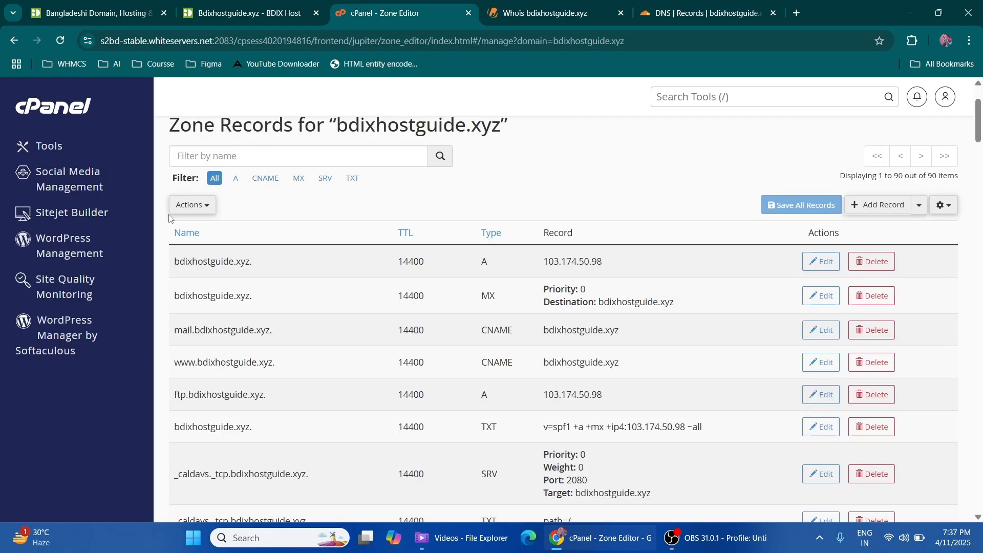
{"action": "double_click", "coordinate": [215, 261]}
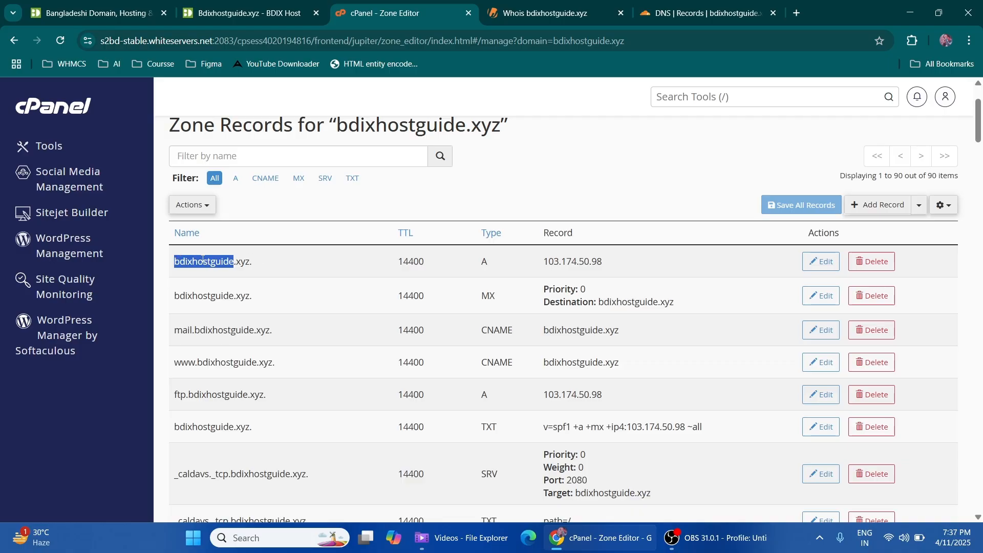
{"action": "left_click", "coordinate": [222, 259]}
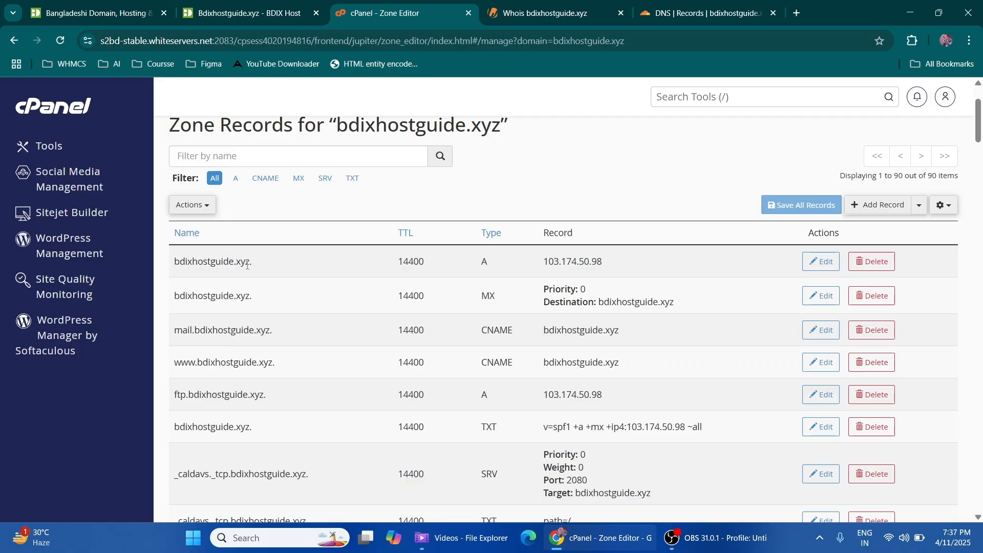
{"action": "left_click_drag", "start_coordinate": [245, 266], "coordinate": [176, 257]}
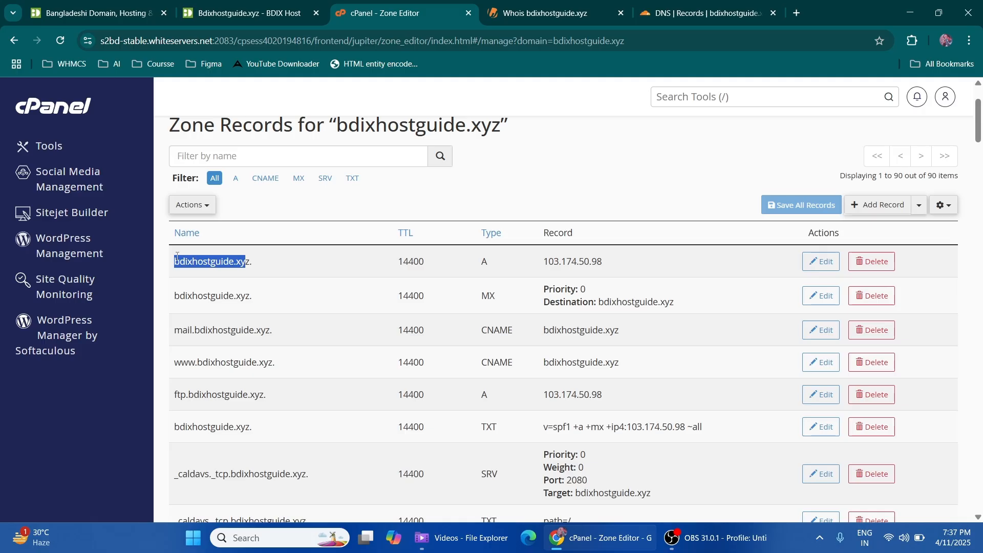
{"action": "right_click", "coordinate": [186, 260]}
{"action": "left_click", "coordinate": [225, 276]}
{"action": "left_click", "coordinate": [707, 13]}
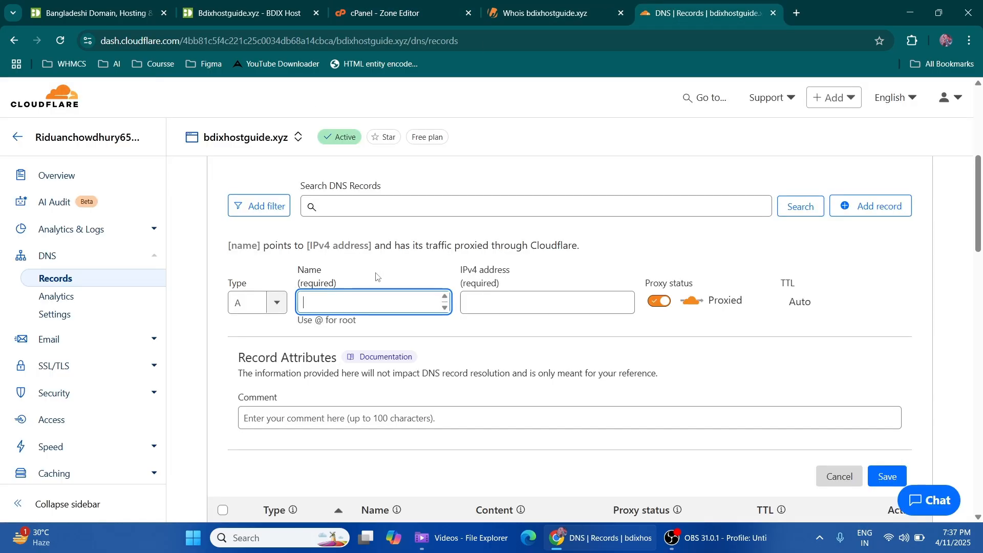
{"action": "key", "text": "ctrl+v"}
{"action": "type", "text": "z"}
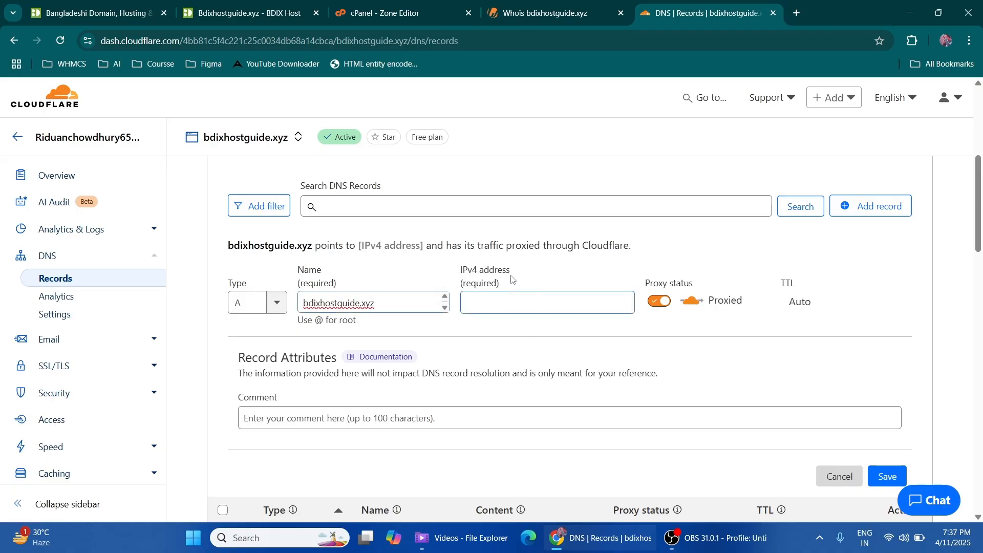
Step: Copy 103.174.50.98 from the cPanel A record into the new Cloudflare record's IPv4 address, and discard the record without saving
{"action": "left_click", "coordinate": [539, 301]}
{"action": "left_click", "coordinate": [361, 3]}
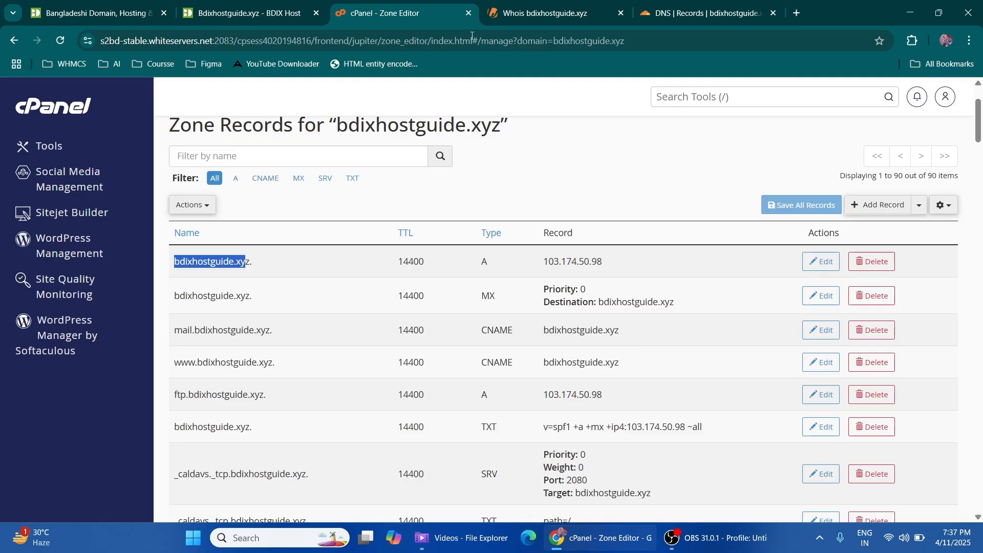
{"action": "double_click", "coordinate": [582, 262]}
{"action": "right_click", "coordinate": [596, 266]}
{"action": "left_click", "coordinate": [612, 280]}
{"action": "left_click", "coordinate": [702, 12]}
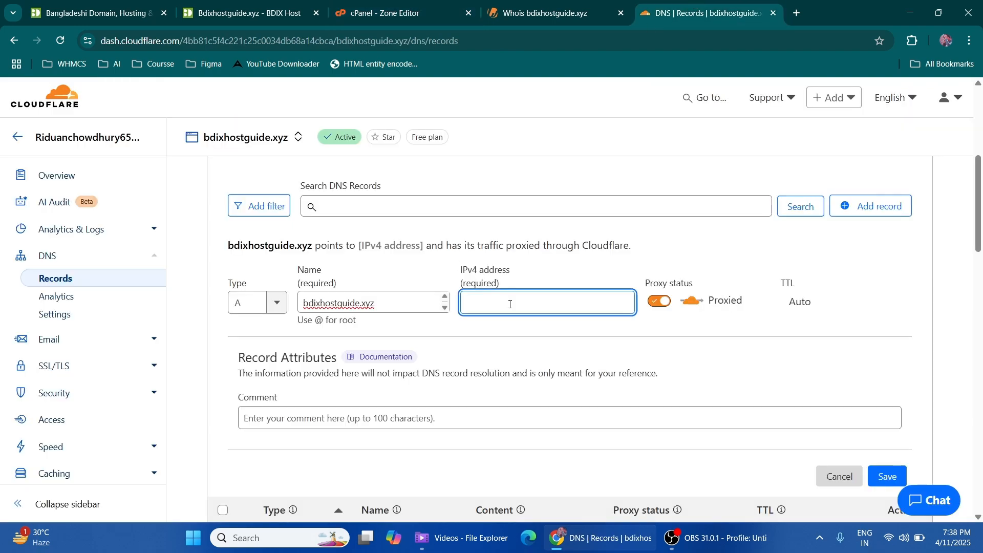
{"action": "key", "text": "ctrl+v"}
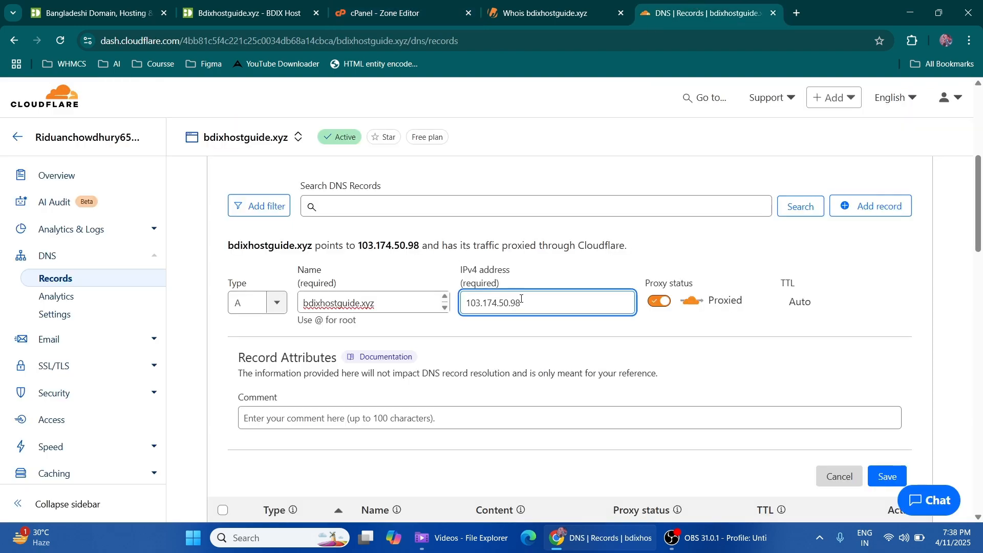
{"action": "scroll", "coordinate": [563, 327], "scroll_direction": "down", "scroll_amount": 1}
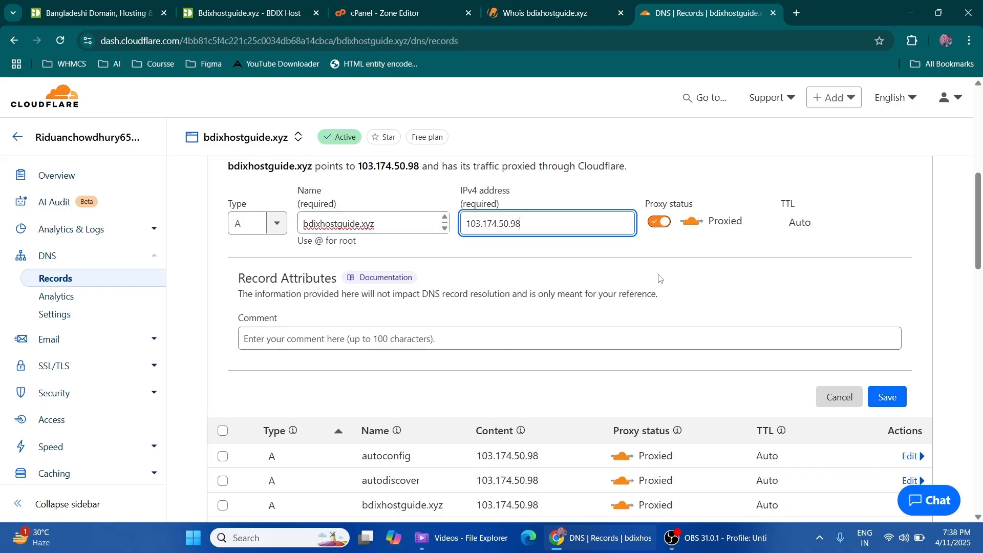
{"action": "left_click", "coordinate": [840, 398]}
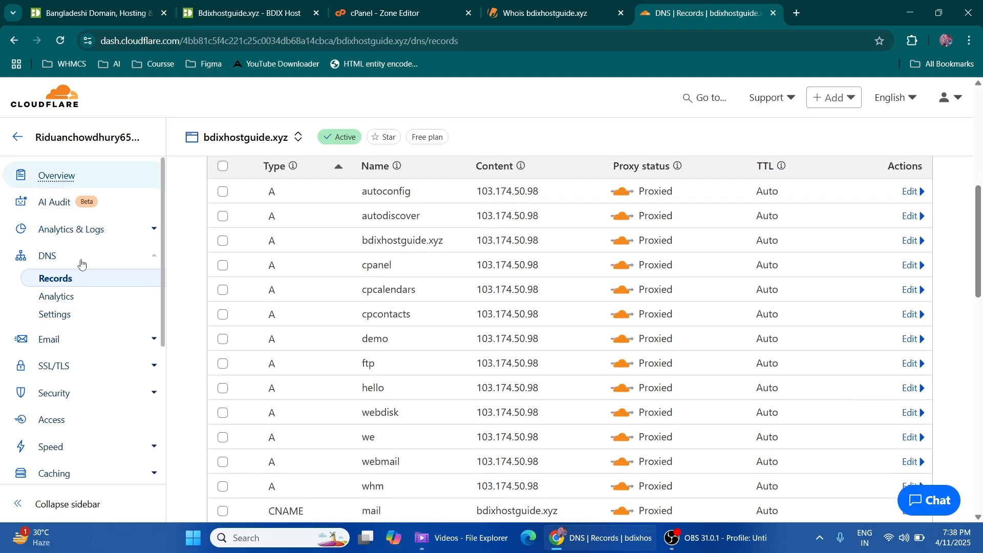
Step: Open the SSL/TLS overview of bdixhostguide.xyz in Cloudflare
{"action": "left_click", "coordinate": [81, 363]}
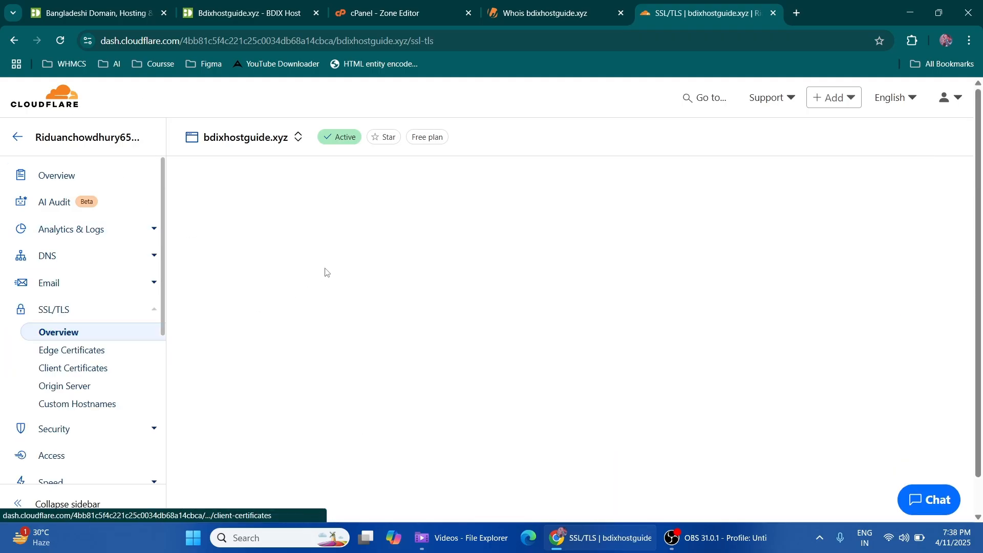